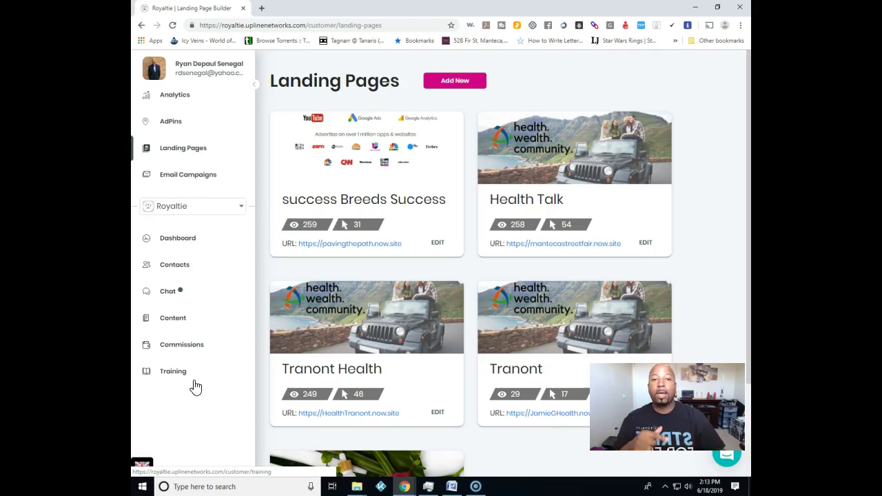
Create a new landing page and name it 'youtube landing page review'.
{"action": "left_click", "coordinate": [262, 232]}
{"action": "left_click", "coordinate": [425, 96]}
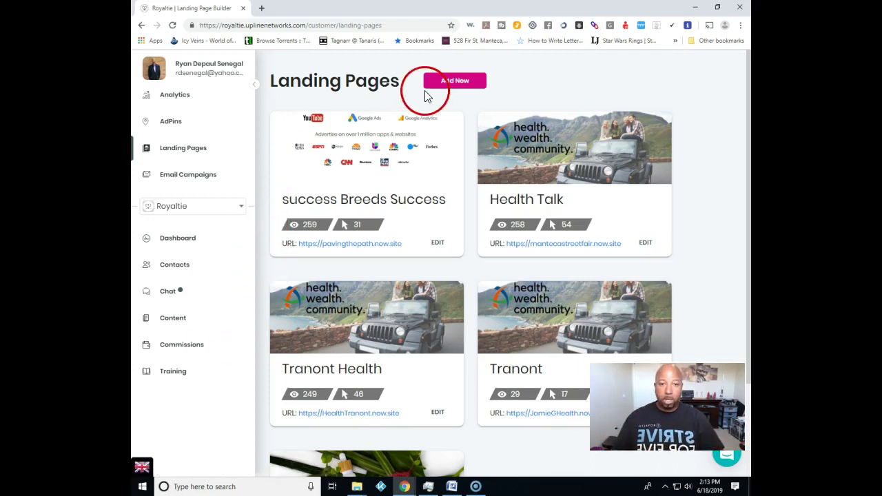
{"action": "left_click", "coordinate": [445, 82]}
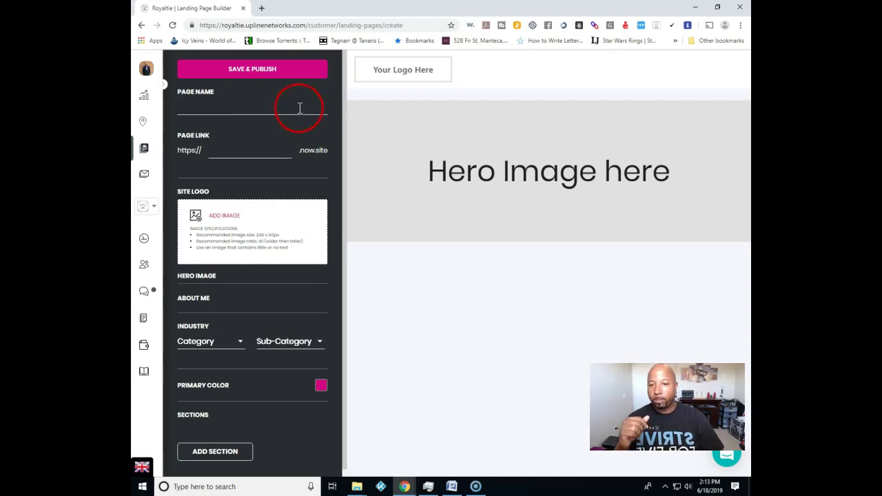
{"action": "left_click", "coordinate": [250, 107]}
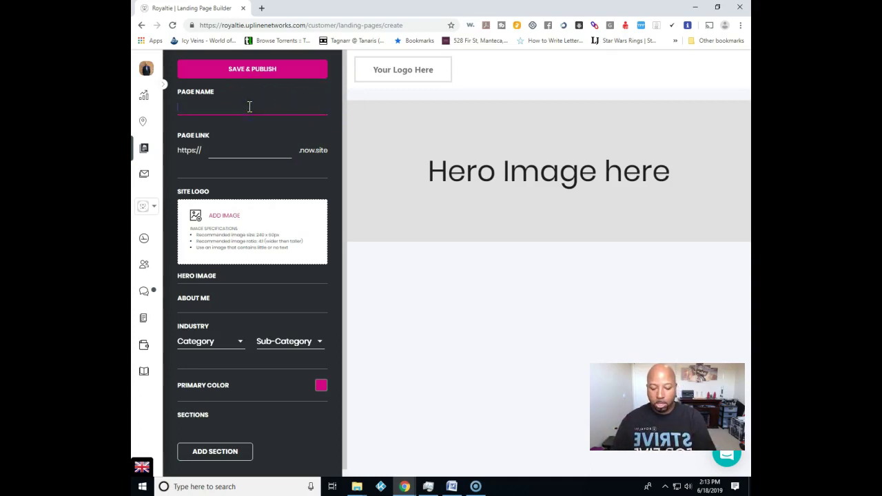
{"action": "type", "text": "you"}
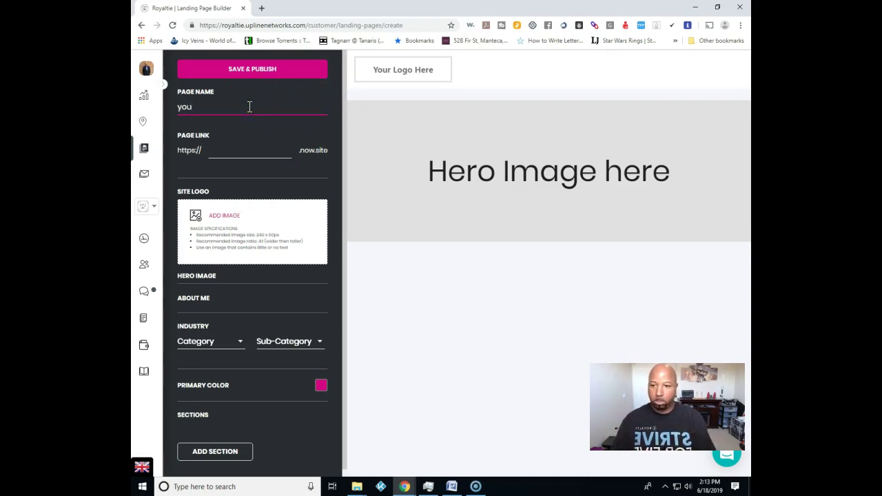
{"action": "type", "text": "tube"}
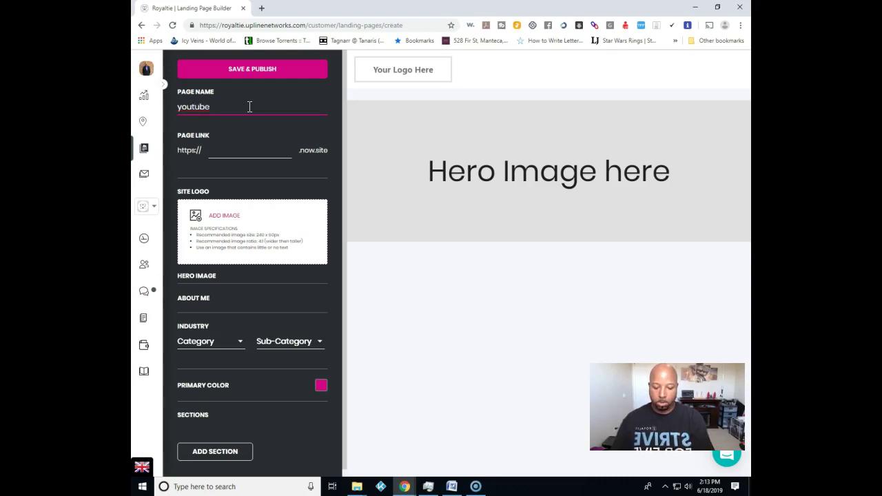
{"action": "type", "text": " land"}
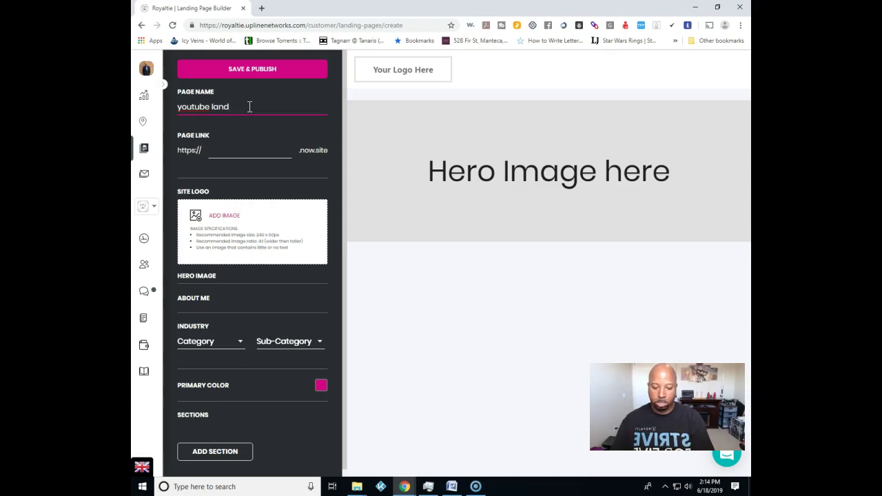
{"action": "type", "text": "ing page"}
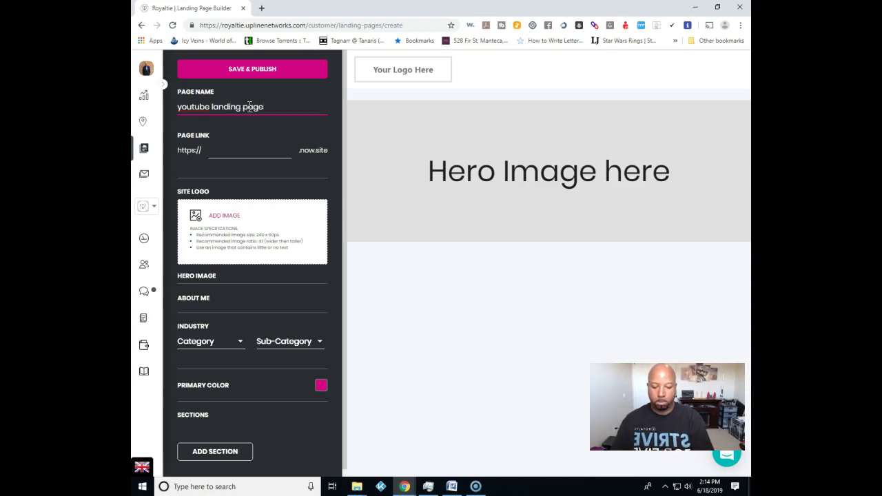
{"action": "type", "text": " review"}
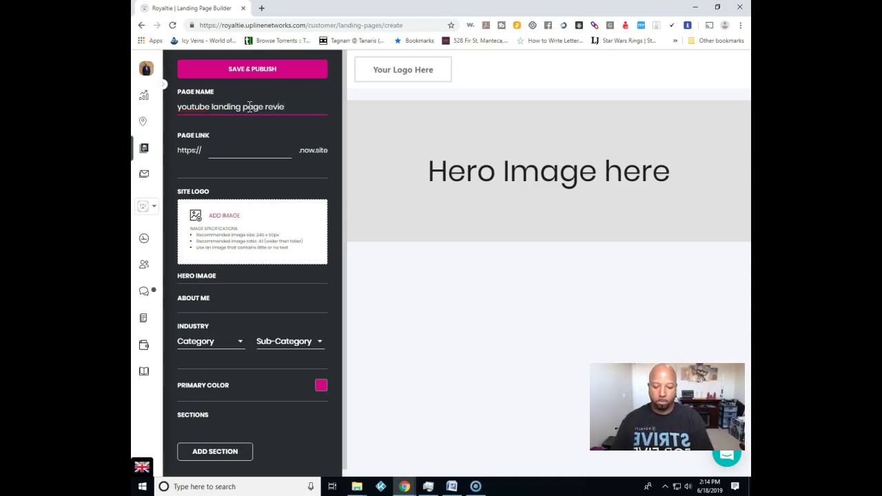
Set the page link to newlandingpage, deleting the extra 'feature' text.
{"action": "left_click", "coordinate": [255, 165]}
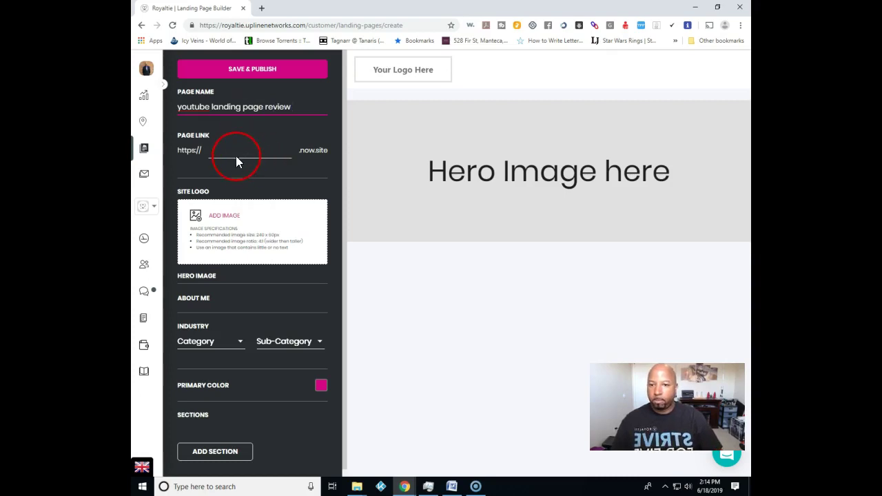
{"action": "left_click", "coordinate": [235, 156]}
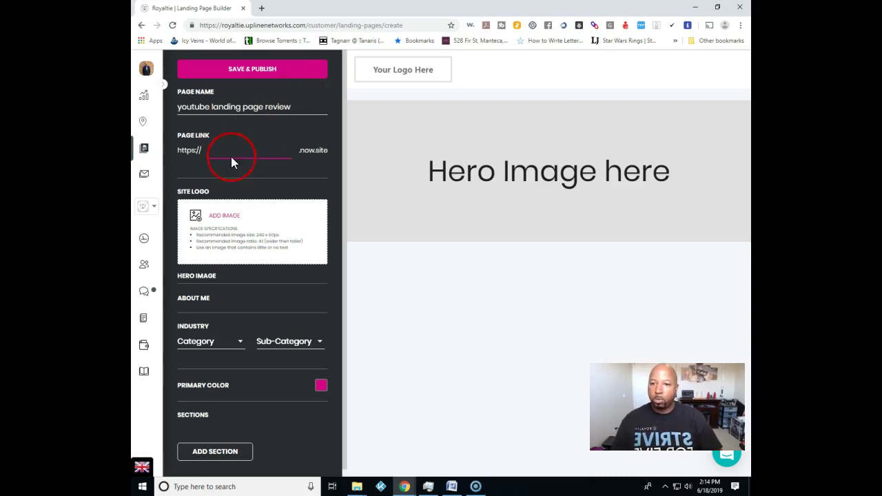
{"action": "left_click", "coordinate": [222, 149]}
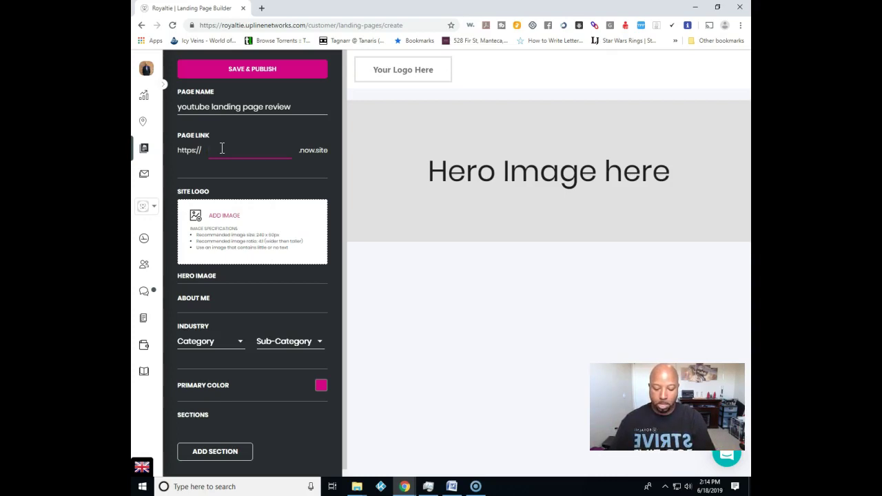
{"action": "type", "text": "new"}
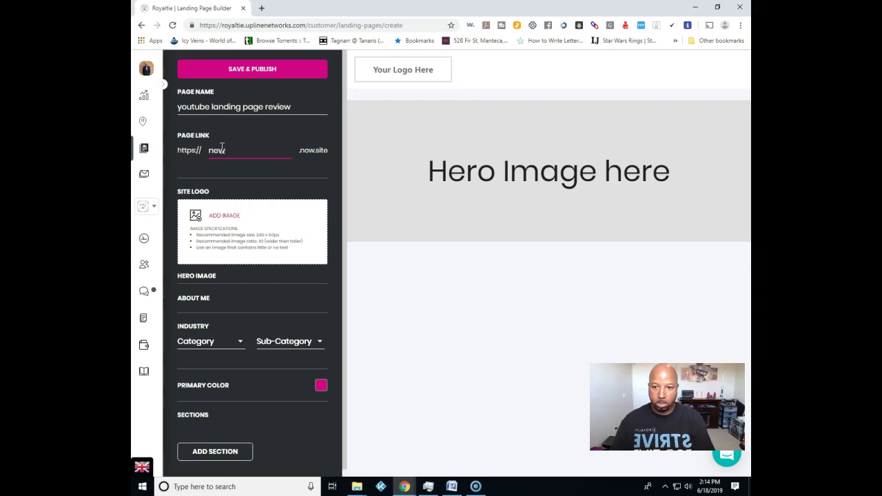
{"action": "type", "text": "lan"}
{"action": "type", "text": "ding"}
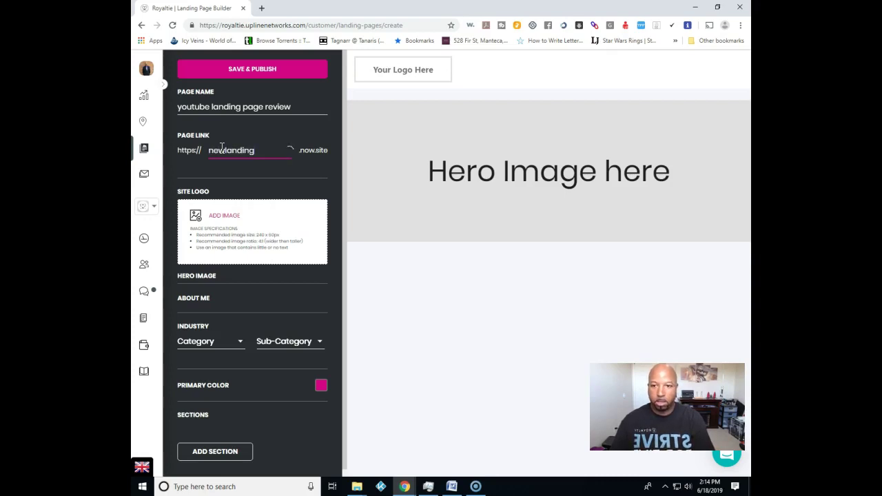
{"action": "type", "text": "pag"}
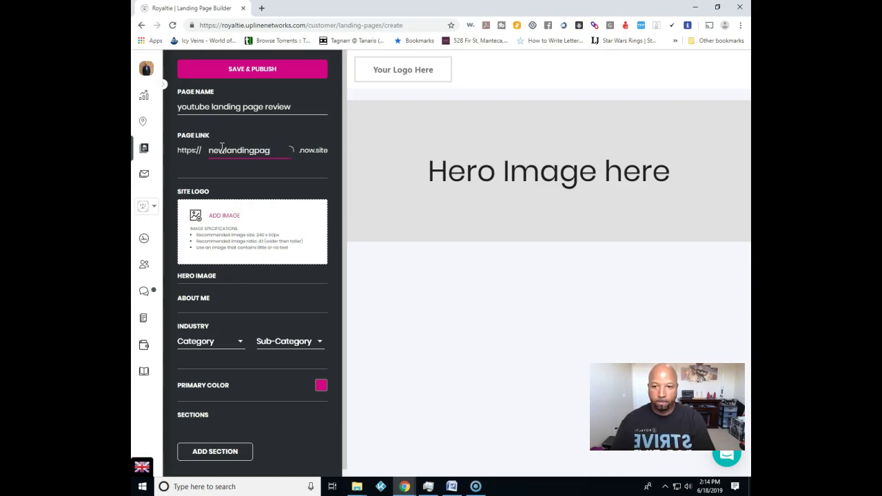
{"action": "type", "text": "e"}
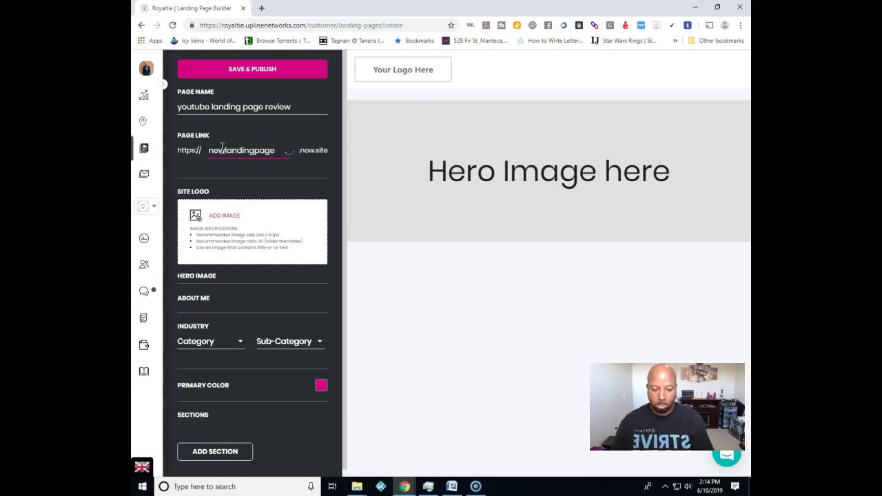
{"action": "type", "text": "featu"}
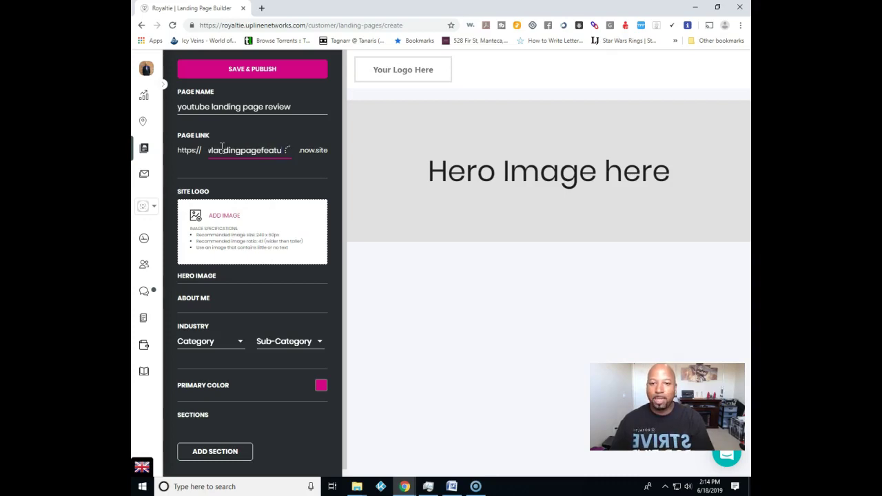
{"action": "type", "text": "re"}
{"action": "left_click", "coordinate": [223, 150]}
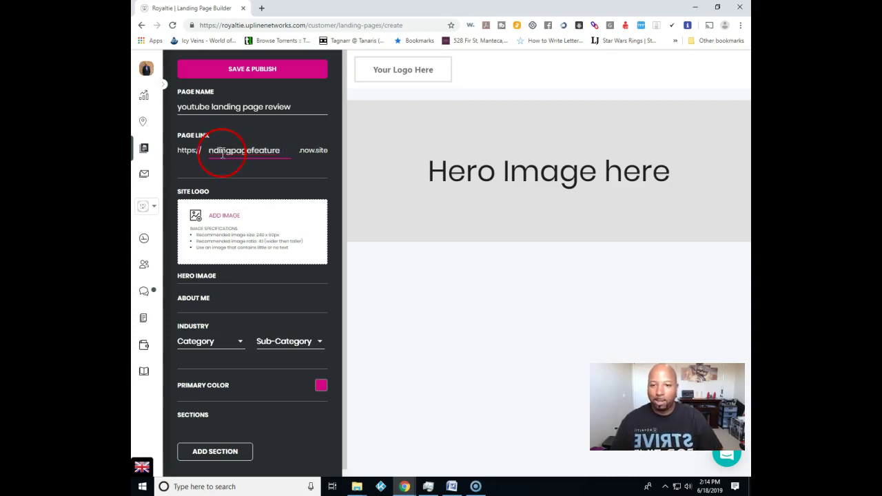
{"action": "key", "text": "BackSpace"}
{"action": "key", "text": "BackSpace"}
{"action": "key", "text": "BackSpace"}
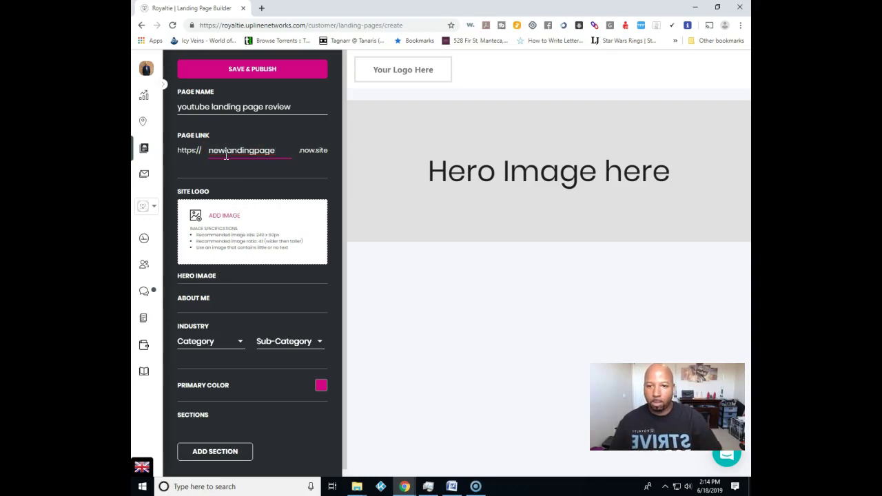
{"action": "left_click", "coordinate": [302, 160]}
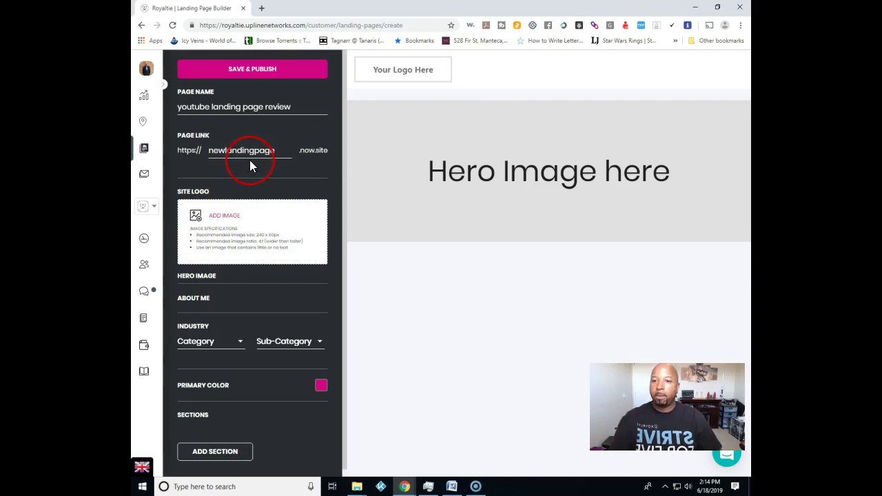
{"action": "left_click", "coordinate": [221, 158]}
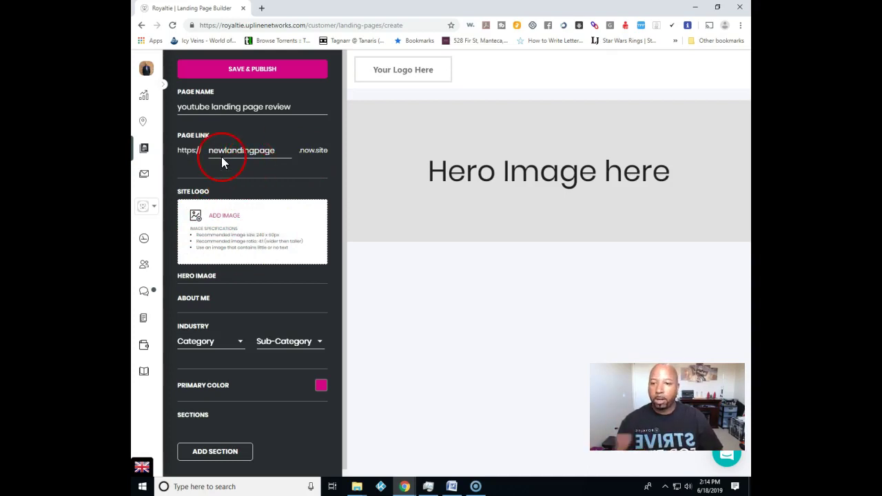
Upload the RD monogram JPG from the Desktop as the header site logo and confirm the crop.
{"action": "left_click", "coordinate": [227, 209]}
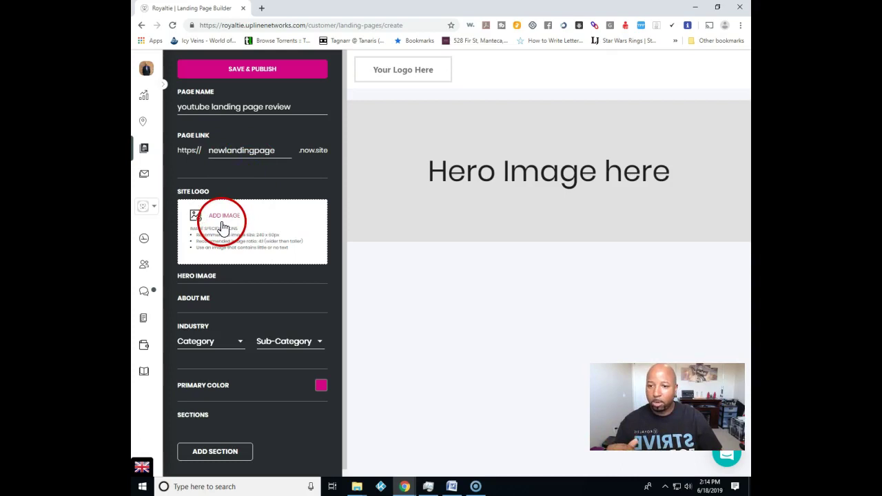
{"action": "left_click", "coordinate": [407, 72]}
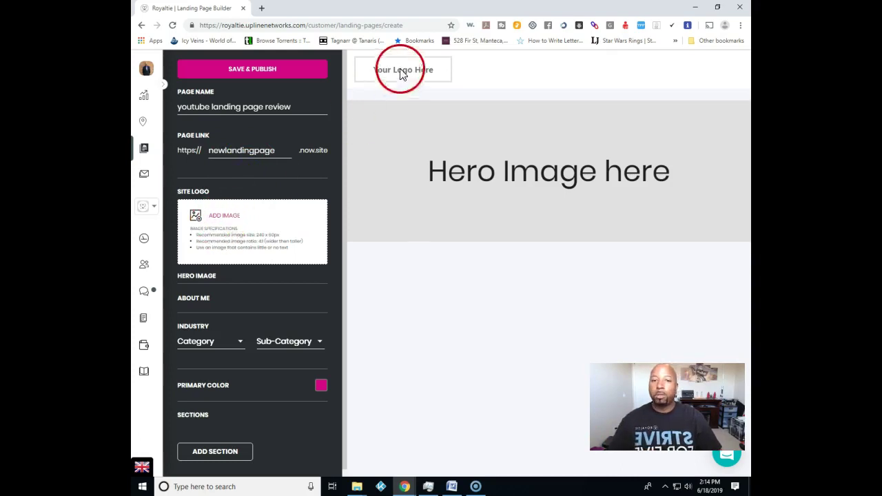
{"action": "left_click", "coordinate": [241, 217]}
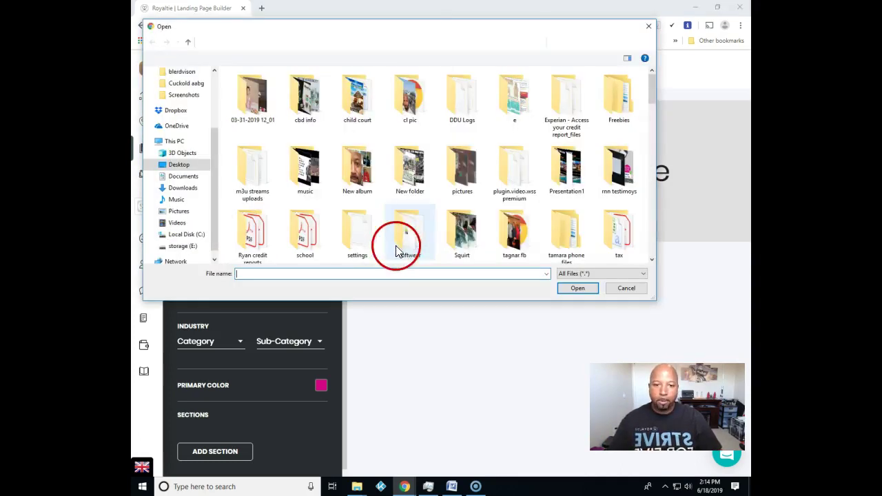
{"action": "scroll", "coordinate": [507, 204], "scroll_direction": "down", "scroll_amount": 10}
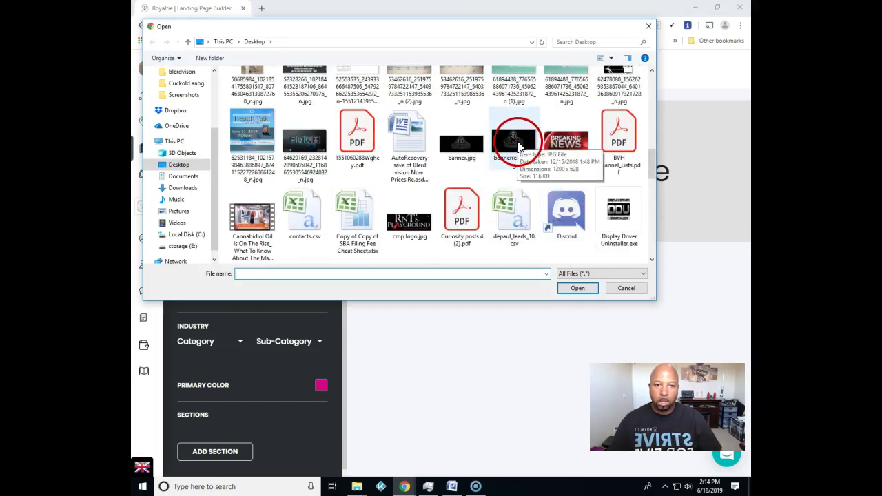
{"action": "scroll", "coordinate": [567, 130], "scroll_direction": "up", "scroll_amount": 1}
{"action": "scroll", "coordinate": [567, 130], "scroll_direction": "up", "scroll_amount": 2}
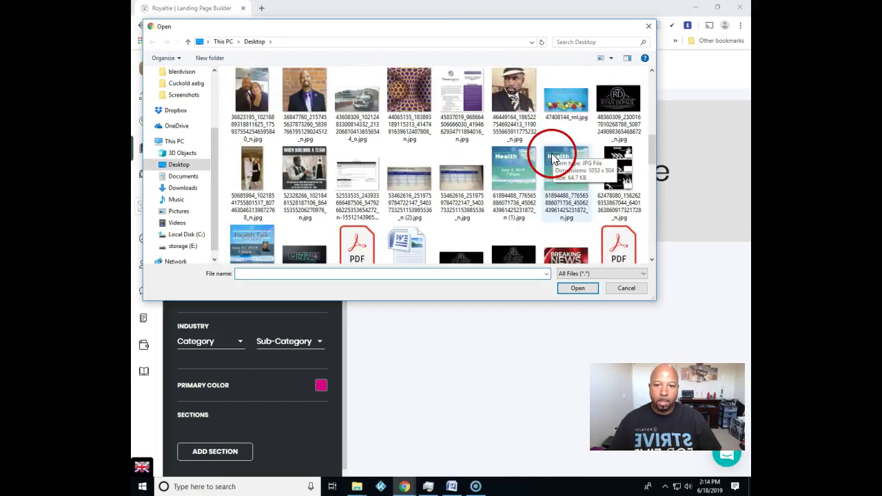
{"action": "double_click", "coordinate": [604, 94]}
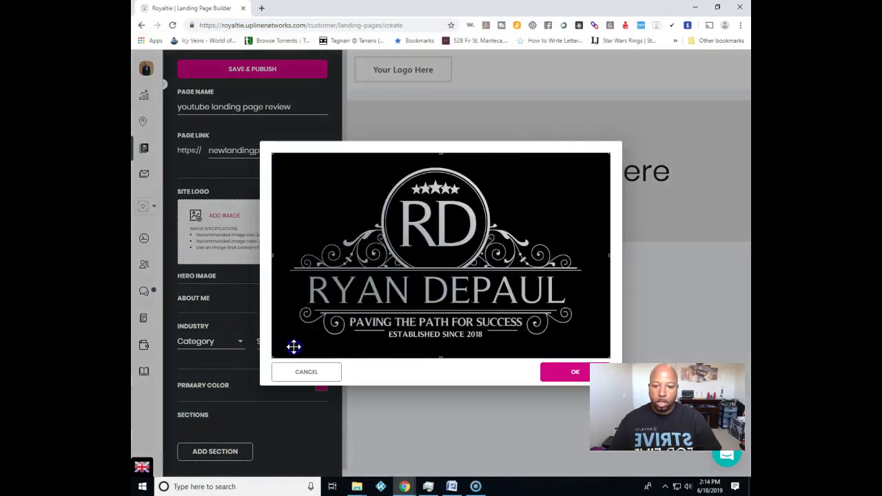
{"action": "left_click", "coordinate": [565, 373]}
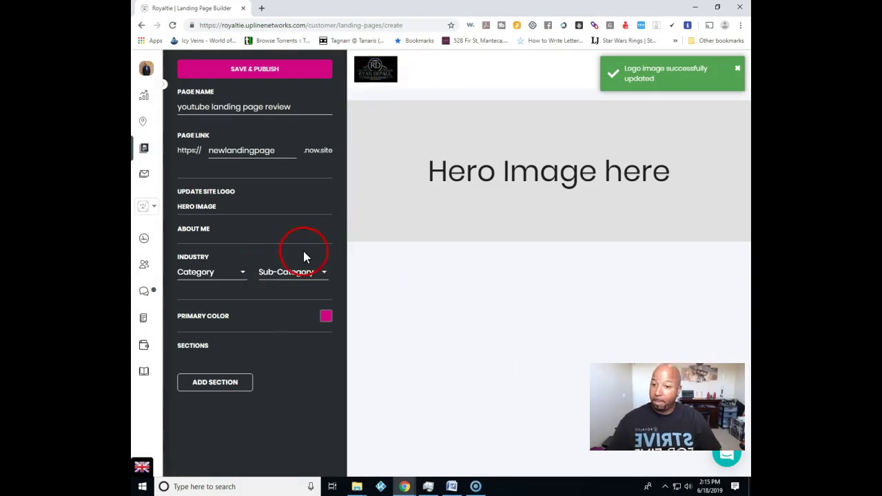
Pick the Innovation photo from the Technology gallery, trim its crop, and save it as the hero.
{"action": "left_click", "coordinate": [200, 207]}
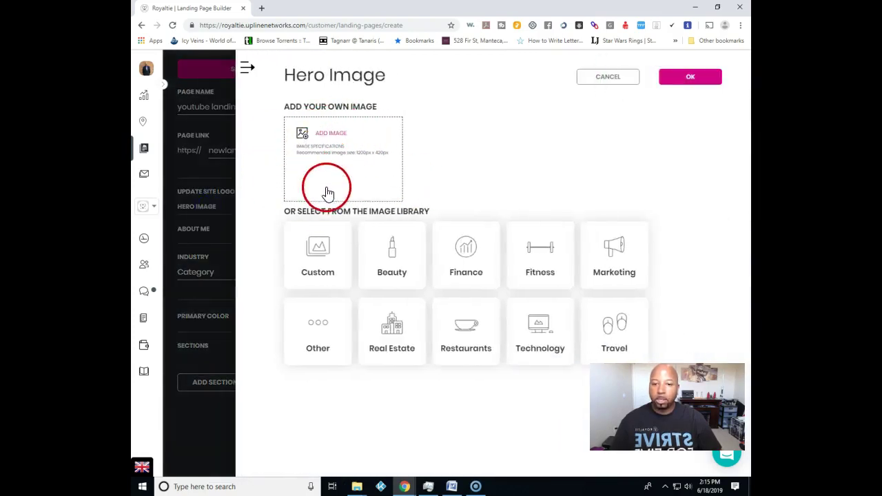
{"action": "left_click", "coordinate": [253, 71]}
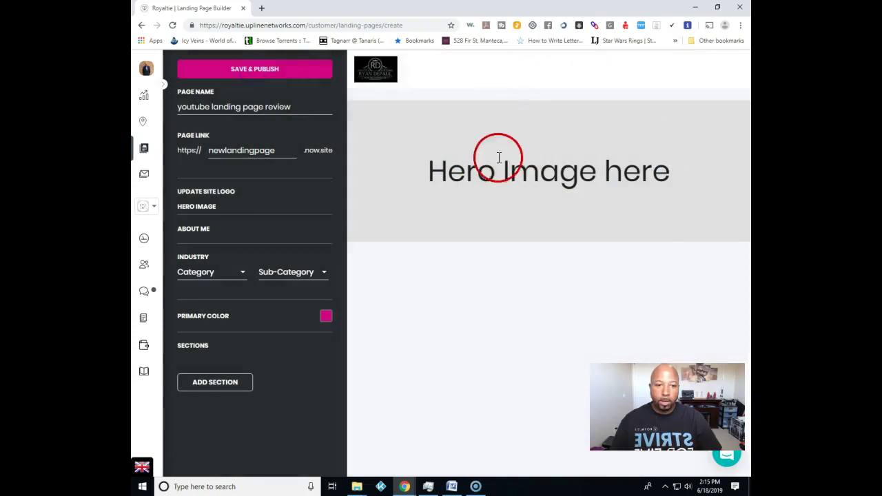
{"action": "left_click", "coordinate": [198, 211]}
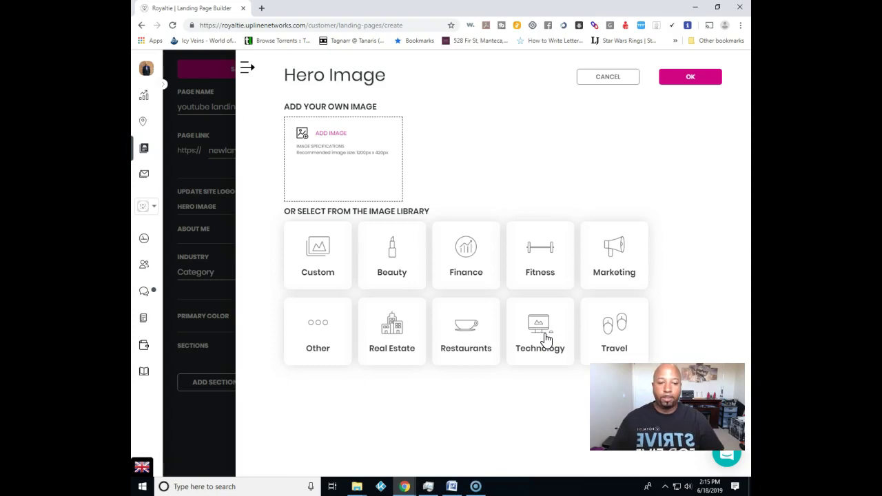
{"action": "left_click", "coordinate": [545, 338]}
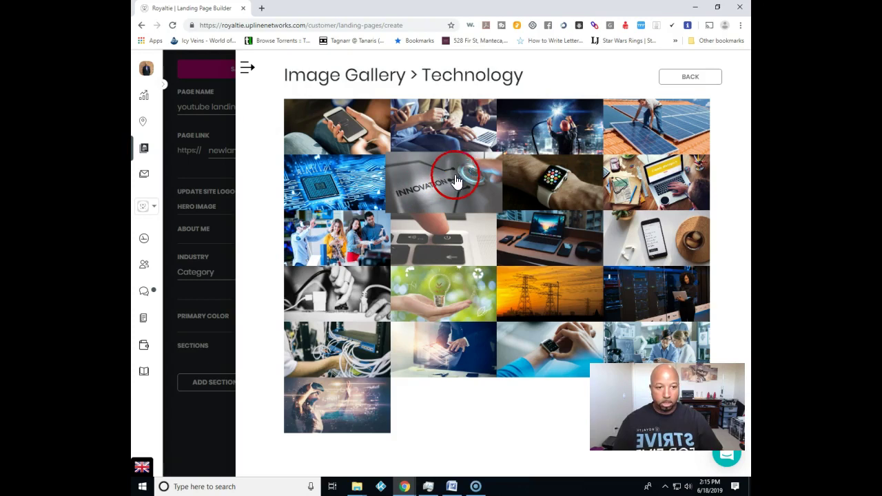
{"action": "left_click", "coordinate": [455, 181]}
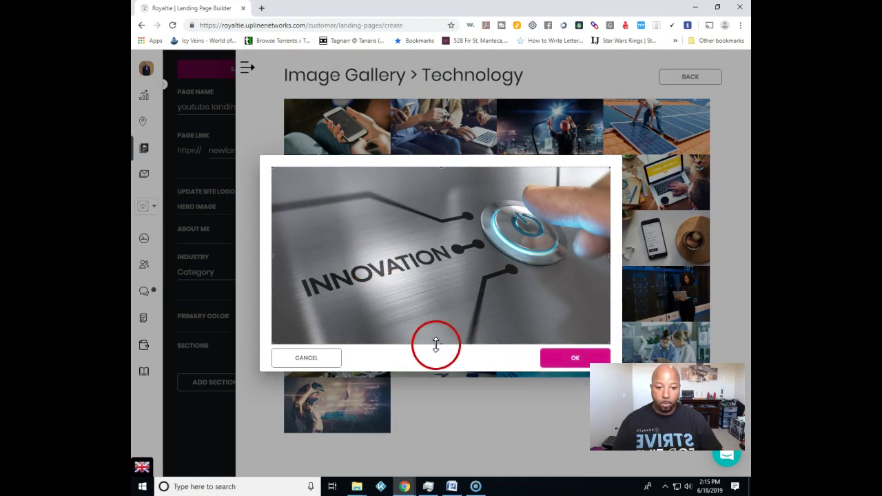
{"action": "left_click_drag", "start_coordinate": [441, 344], "coordinate": [442, 330]}
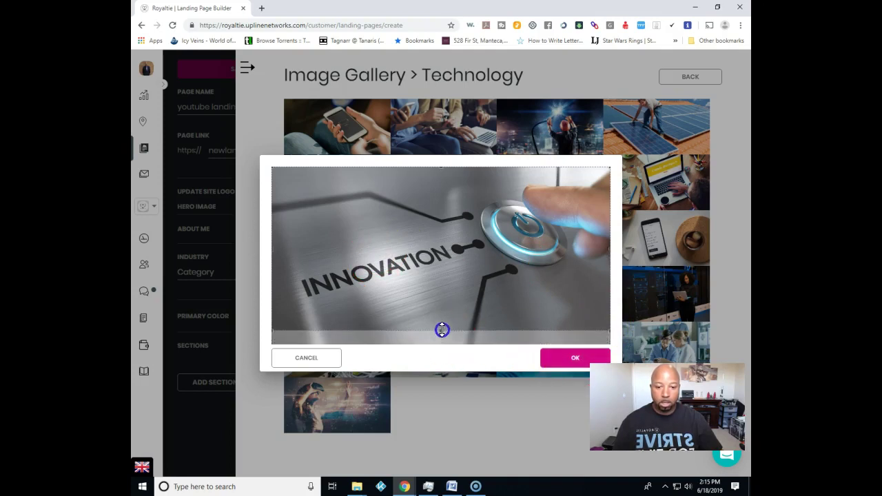
{"action": "left_click", "coordinate": [578, 357]}
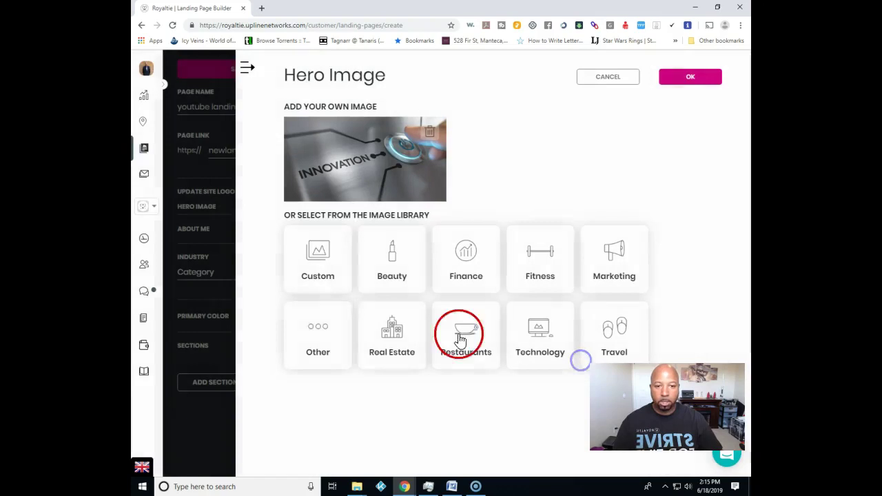
{"action": "left_click", "coordinate": [689, 77]}
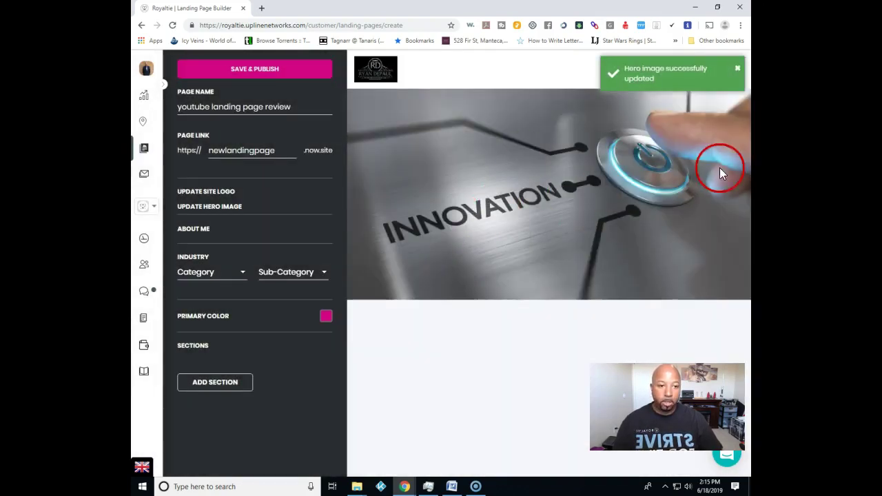
Enter the first and last name in the About Me form.
{"action": "left_click", "coordinate": [196, 231]}
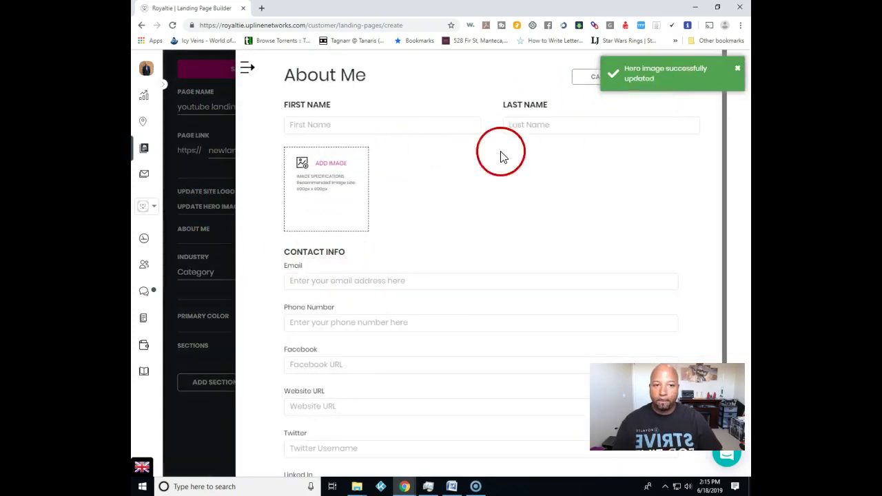
{"action": "left_click", "coordinate": [356, 123]}
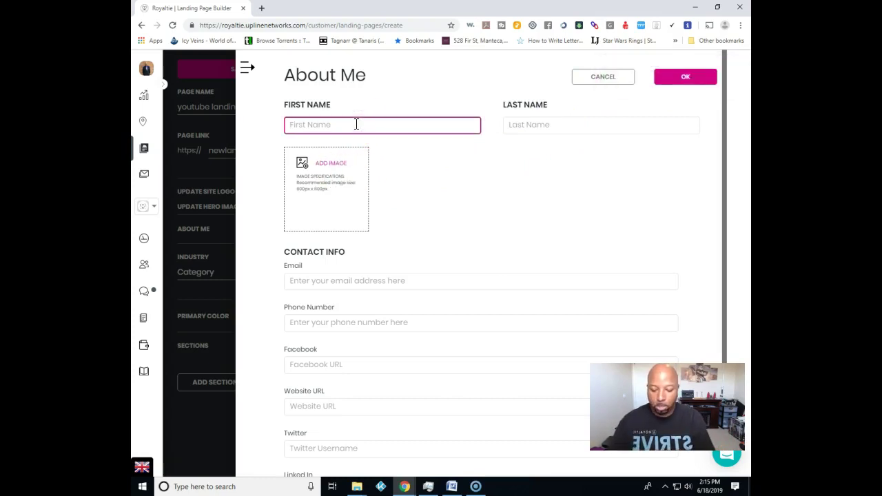
{"action": "type", "text": "ryan"}
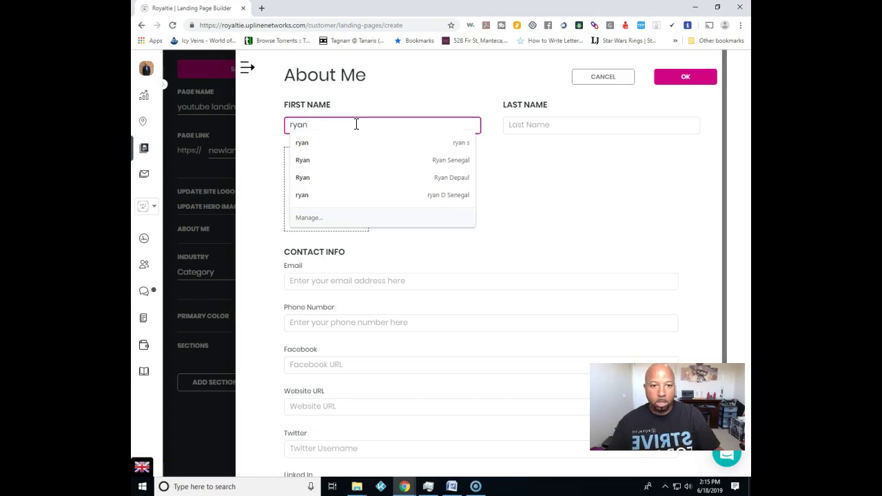
{"action": "left_click", "coordinate": [536, 125]}
{"action": "type", "text": "De"}
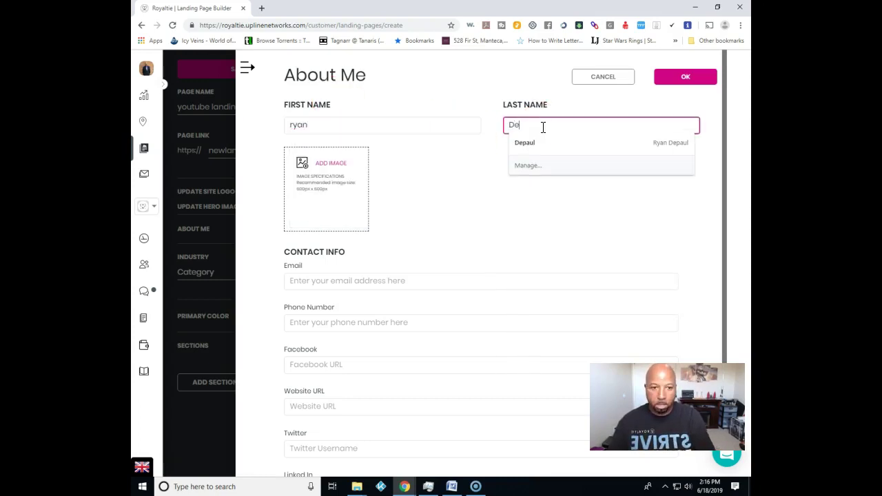
{"action": "left_click", "coordinate": [559, 145]}
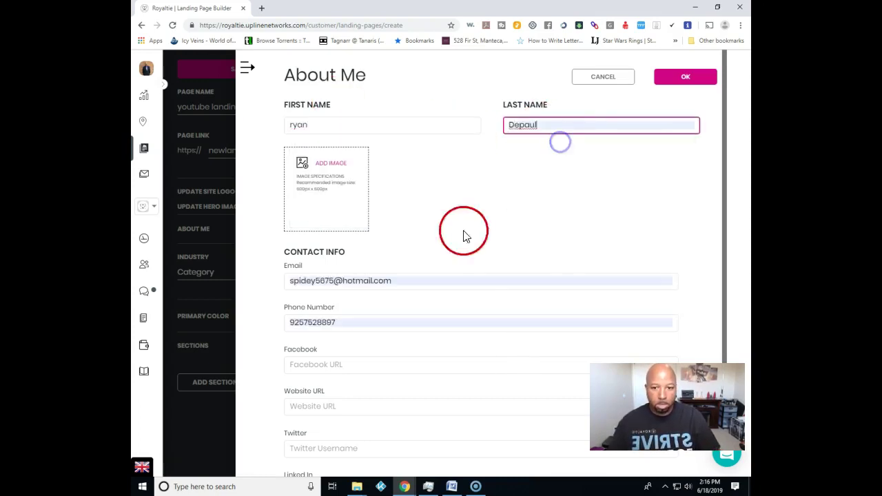
Replace the autofilled e-mail with the presenter's own e-mail address.
{"action": "double_click", "coordinate": [412, 282]}
{"action": "key", "text": "BackSpace"}
{"action": "key", "text": "BackSpace"}
{"action": "key", "text": "BackSpace"}
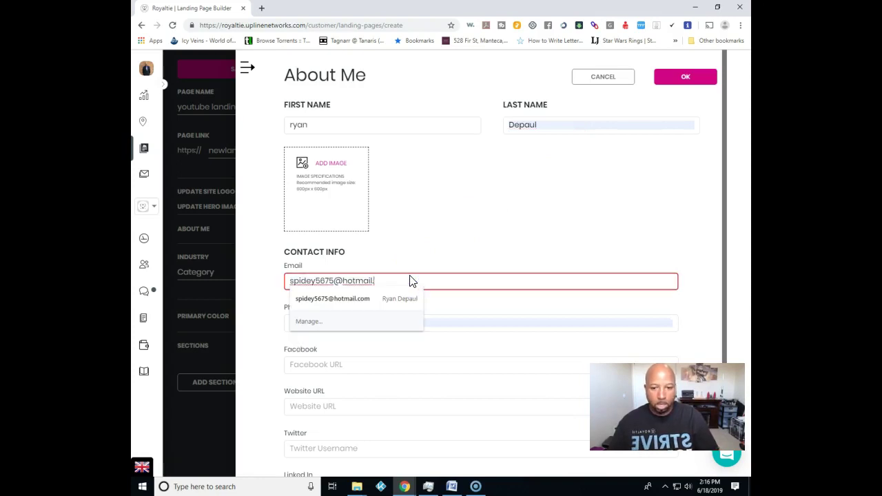
{"action": "key", "text": "BackSpace"}
{"action": "key", "text": "BackSpace"}
{"action": "key", "text": "BackSpace"}
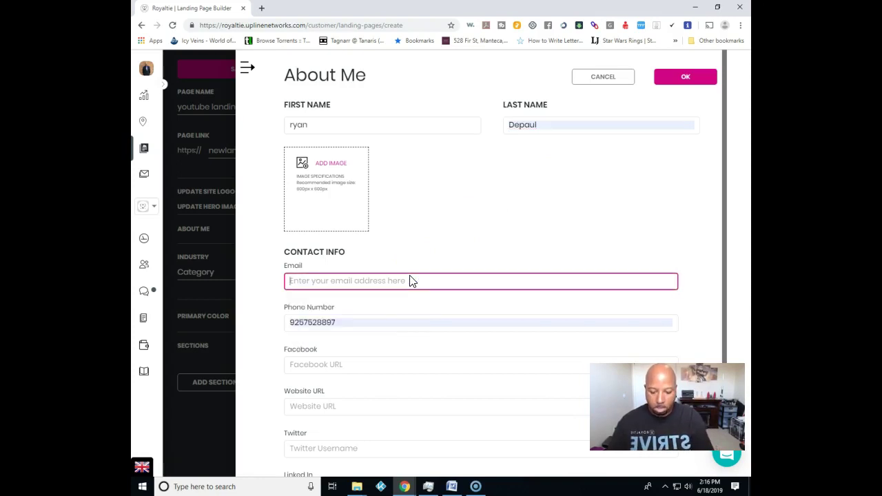
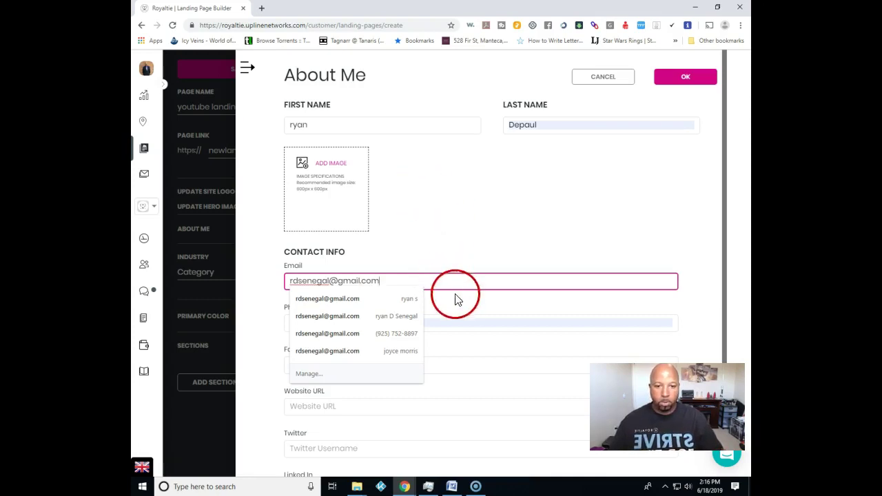
{"action": "left_click", "coordinate": [327, 333]}
Leave the Facebook, Website URL and Twitter fields empty.
{"action": "scroll", "coordinate": [337, 364], "scroll_direction": "down", "scroll_amount": 1}
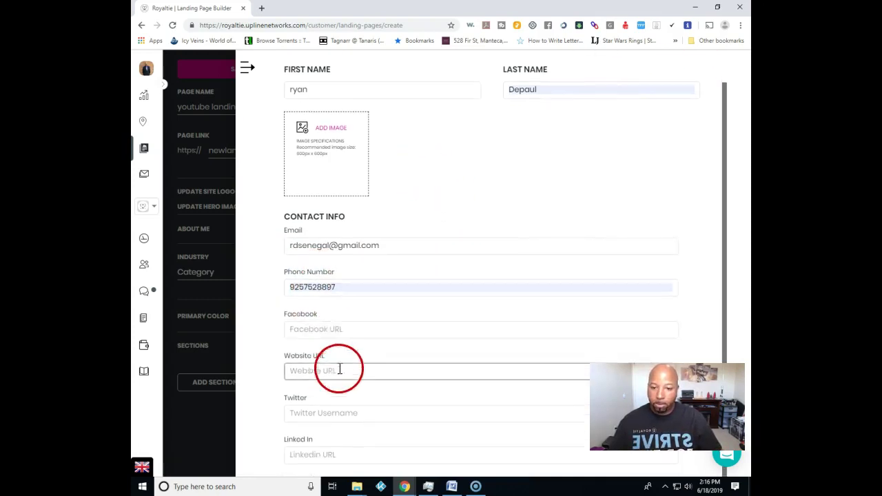
{"action": "left_click", "coordinate": [335, 331]}
{"action": "left_click", "coordinate": [326, 370]}
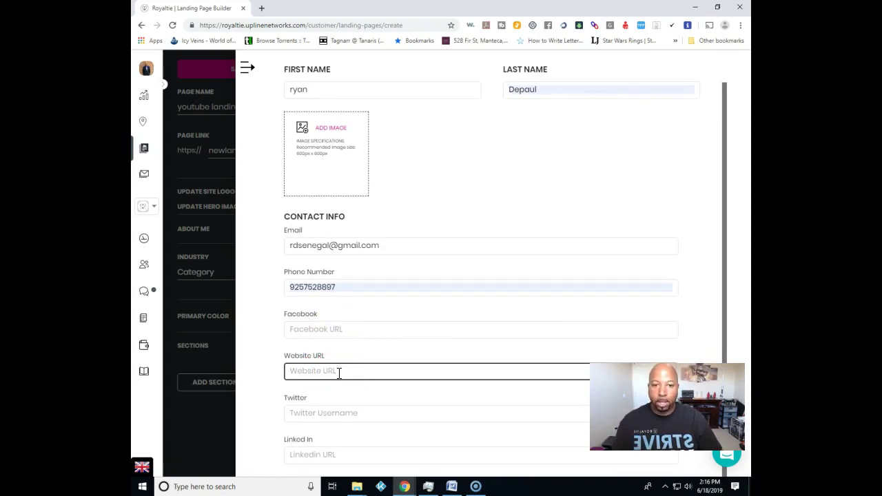
{"action": "left_click", "coordinate": [336, 412]}
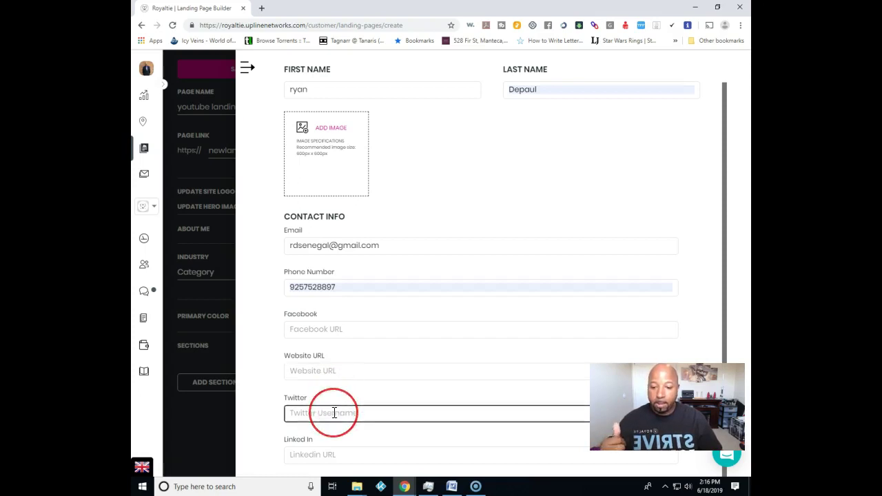
{"action": "left_click", "coordinate": [268, 393]}
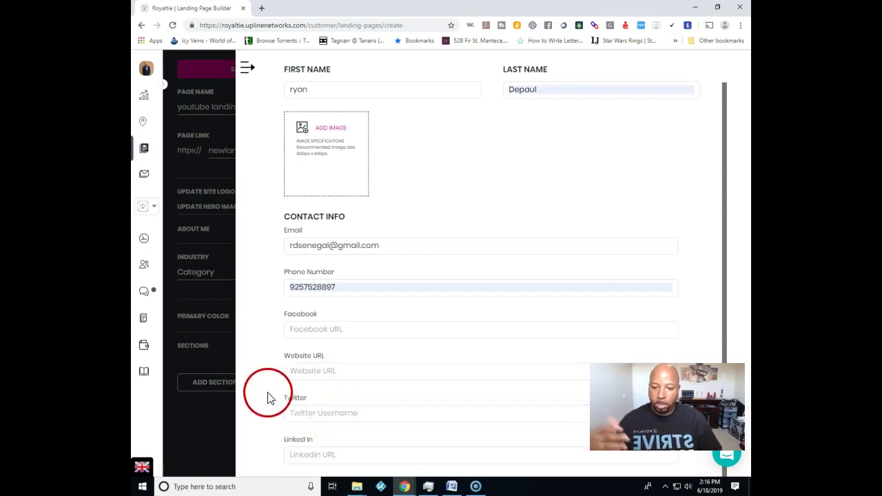
{"action": "scroll", "coordinate": [628, 164], "scroll_direction": "up", "scroll_amount": 2}
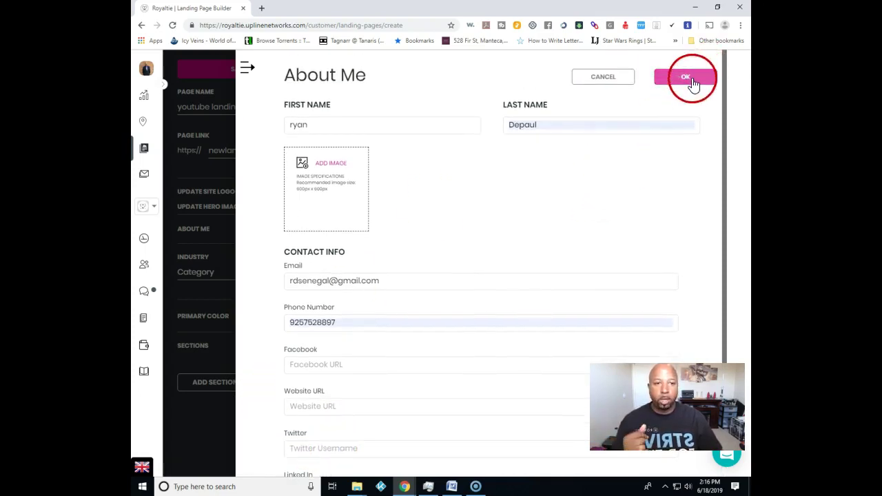
{"action": "left_click", "coordinate": [331, 166]}
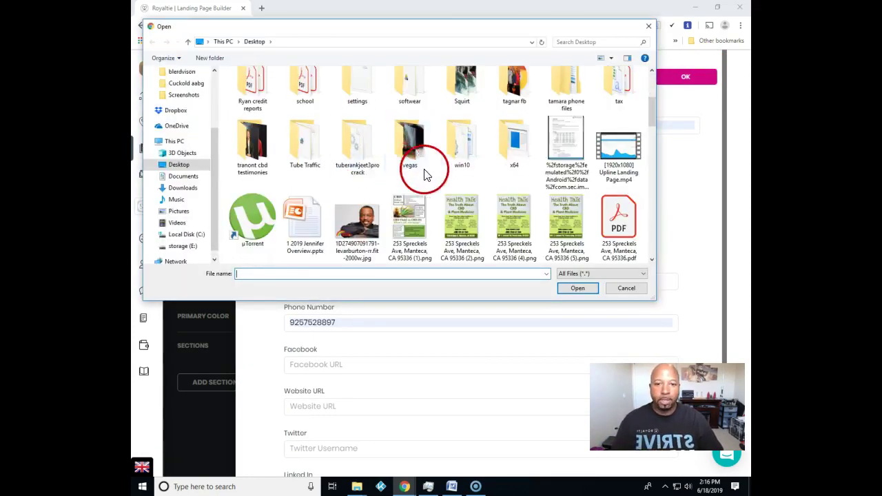
Add the portrait photo cropped around face and shoulders, and save the About Me details.
{"action": "scroll", "coordinate": [423, 175], "scroll_direction": "down", "scroll_amount": 5}
{"action": "left_click", "coordinate": [304, 126]}
{"action": "double_click", "coordinate": [304, 127]}
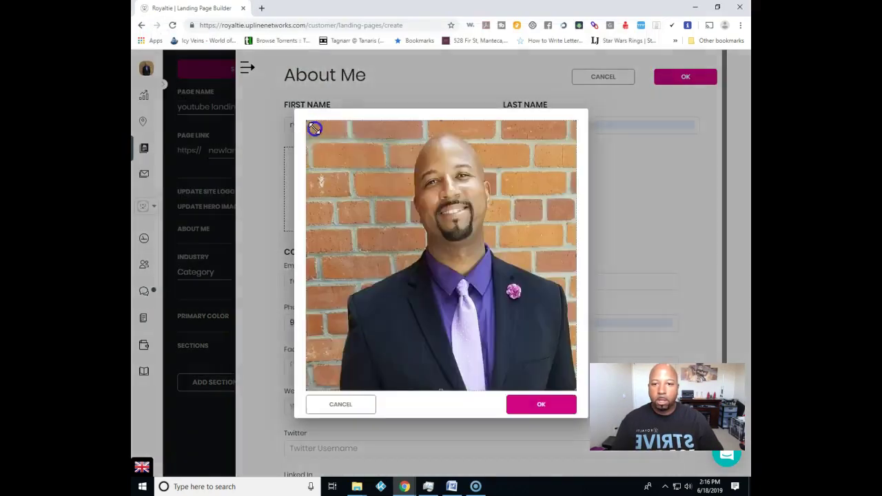
{"action": "mouse_move", "coordinate": [578, 393]}
{"action": "left_mouse_down"}
{"action": "mouse_move", "coordinate": [544, 302]}
{"action": "mouse_move", "coordinate": [527, 291]}
{"action": "left_mouse_up"}
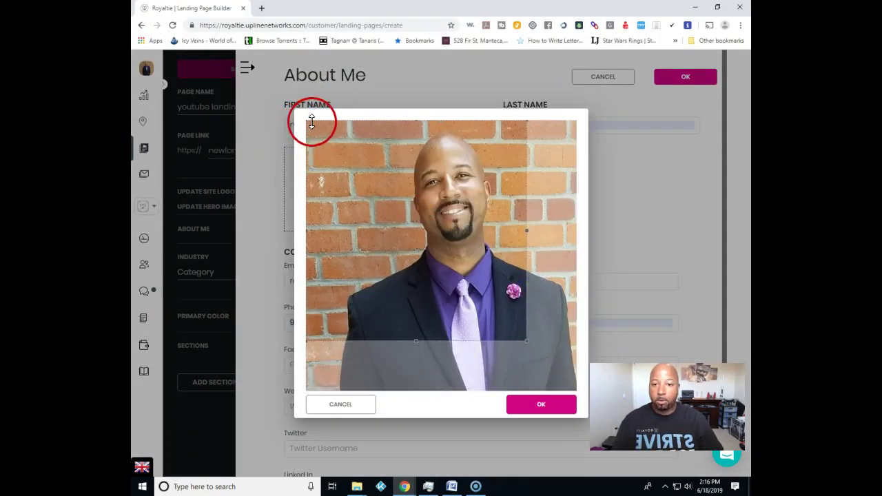
{"action": "left_click_drag", "start_coordinate": [311, 122], "coordinate": [356, 158]}
{"action": "mouse_move", "coordinate": [351, 199]}
{"action": "left_mouse_down"}
{"action": "mouse_move", "coordinate": [421, 225]}
{"action": "mouse_move", "coordinate": [422, 209]}
{"action": "left_mouse_up"}
{"action": "left_click", "coordinate": [552, 406]}
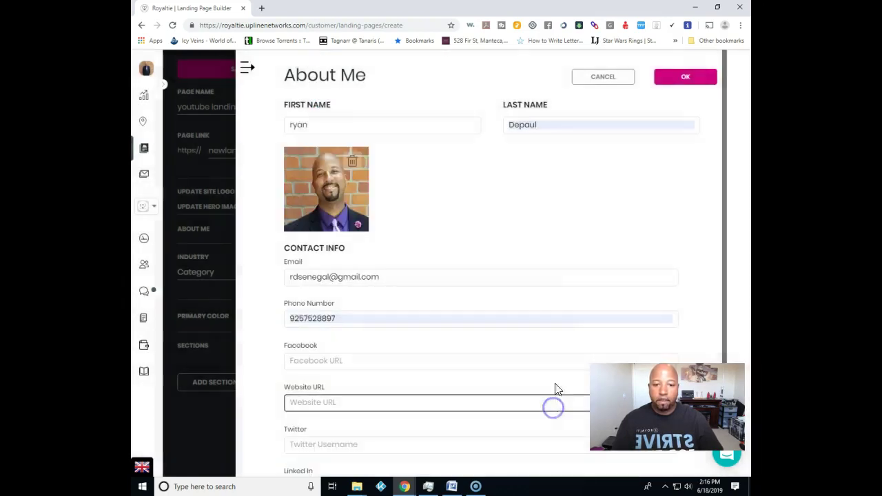
{"action": "left_click", "coordinate": [692, 80]}
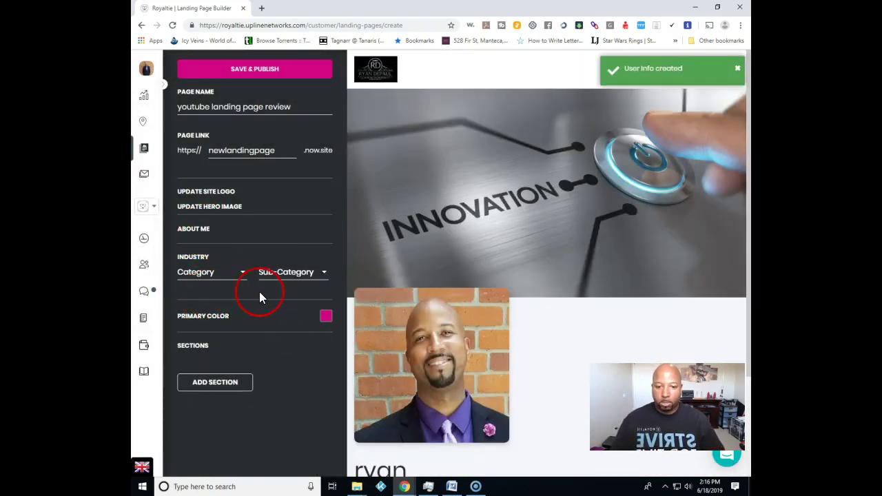
Set the industry to Digital Marketing with sub-category Online marketing.
{"action": "scroll", "coordinate": [536, 260], "scroll_direction": "down", "scroll_amount": 3}
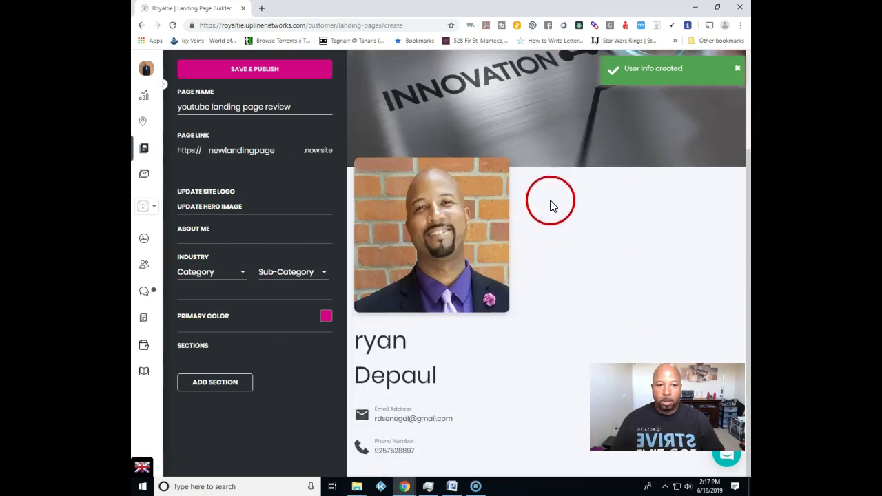
{"action": "scroll", "coordinate": [543, 220], "scroll_direction": "up", "scroll_amount": 3}
{"action": "scroll", "coordinate": [482, 365], "scroll_direction": "down", "scroll_amount": 3}
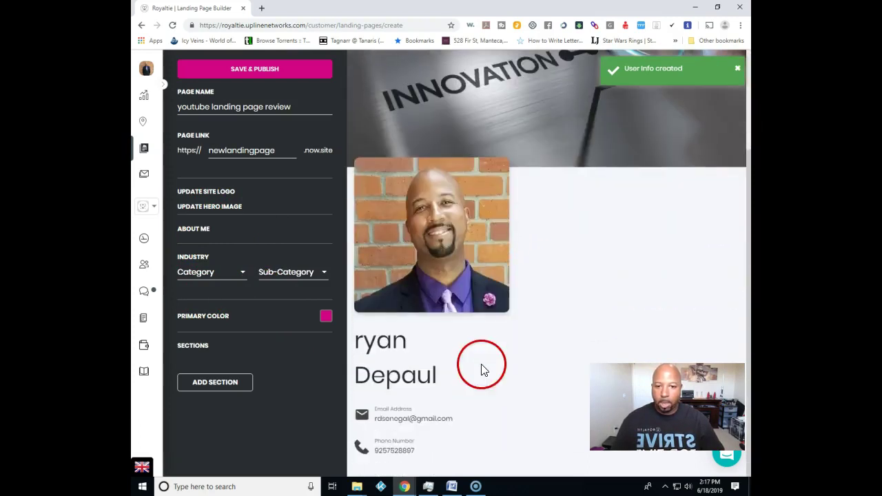
{"action": "left_click", "coordinate": [243, 274]}
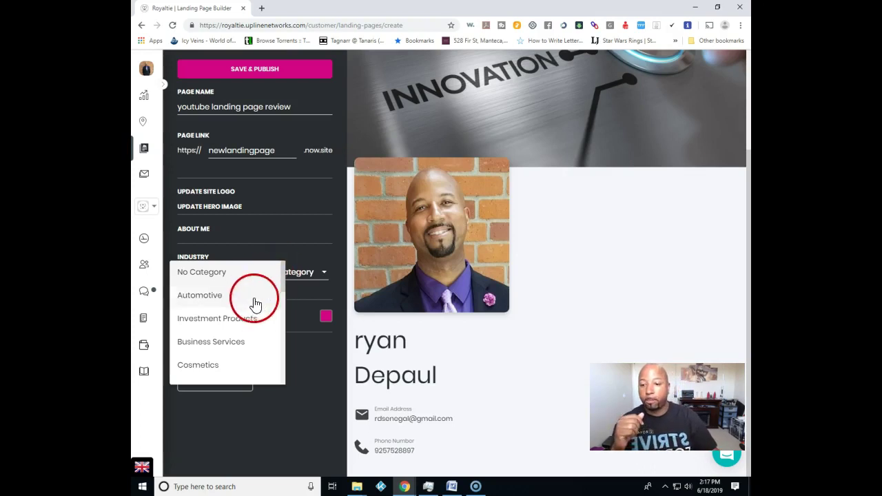
{"action": "scroll", "coordinate": [228, 348], "scroll_direction": "down", "scroll_amount": 2}
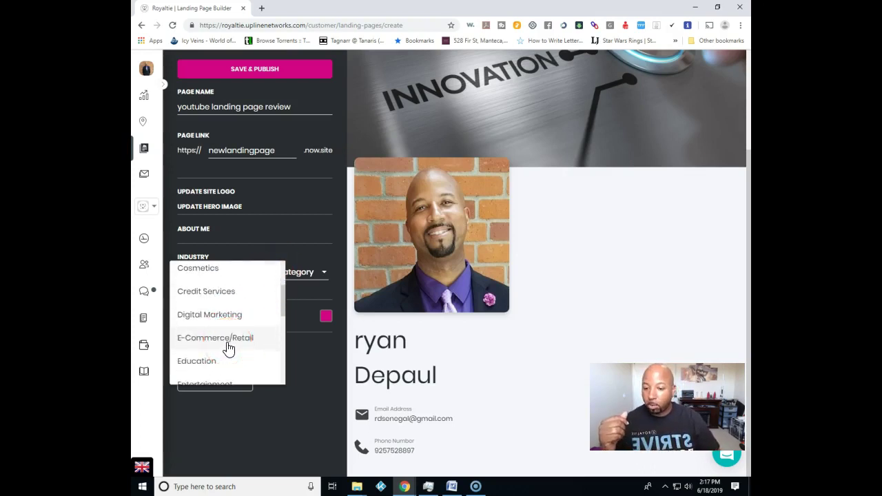
{"action": "left_click", "coordinate": [225, 317]}
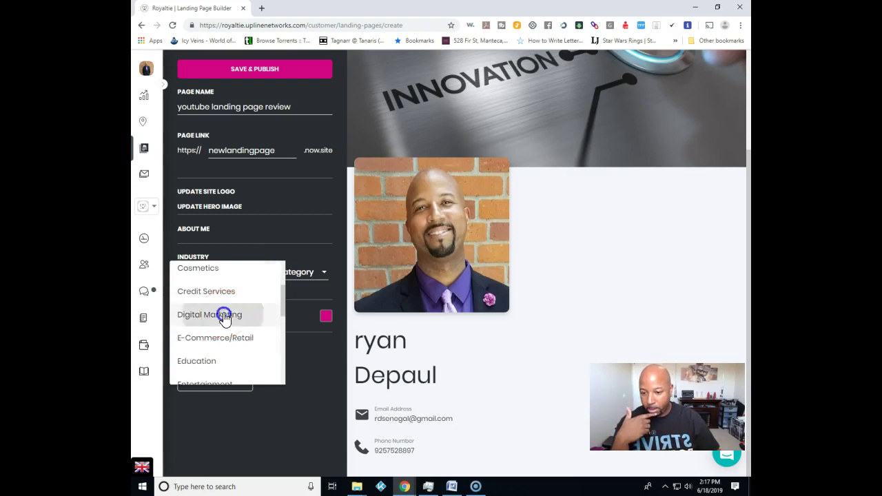
{"action": "left_click", "coordinate": [322, 276]}
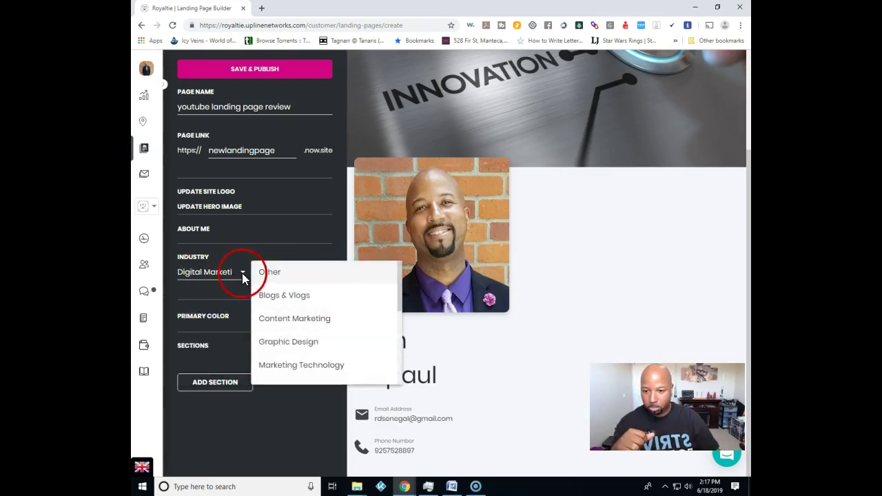
{"action": "scroll", "coordinate": [311, 344], "scroll_direction": "down", "scroll_amount": 1}
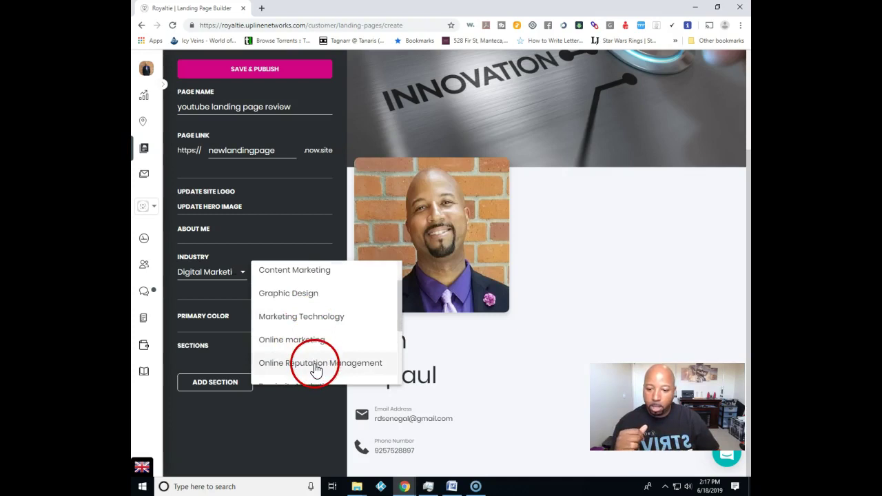
{"action": "scroll", "coordinate": [333, 342], "scroll_direction": "down", "scroll_amount": 1}
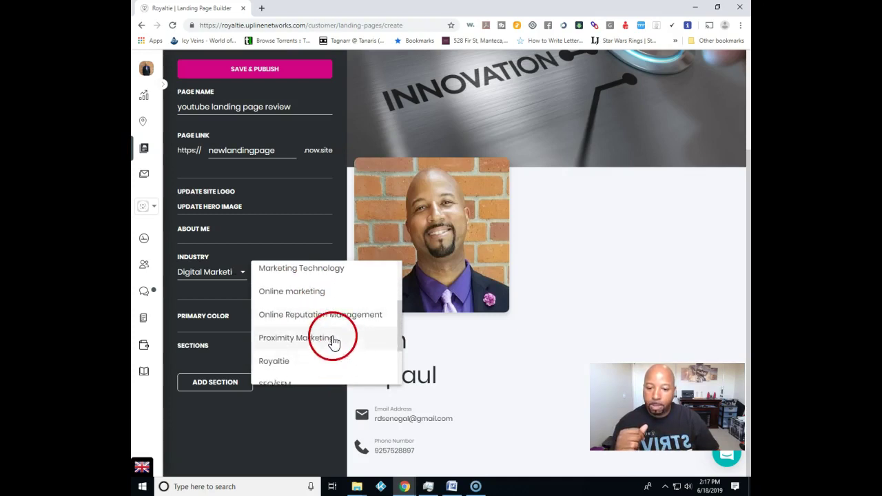
{"action": "left_click", "coordinate": [307, 292]}
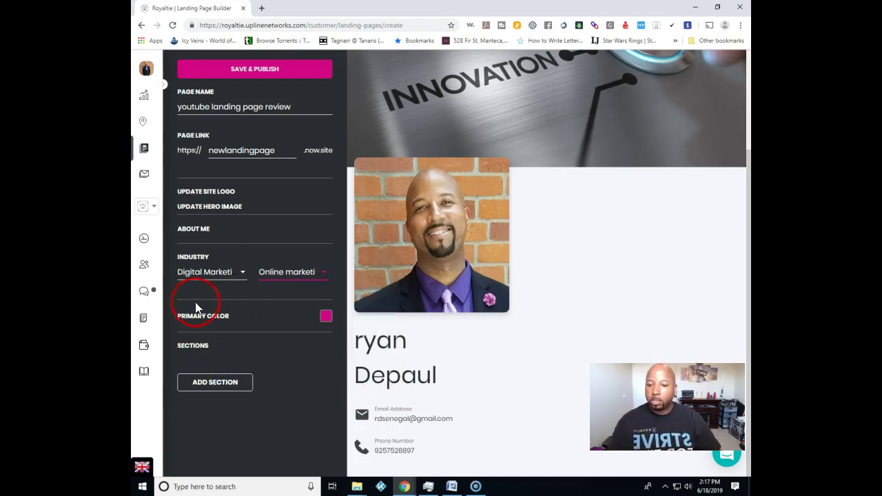
Change the primary colour from magenta to blue #048bd1.
{"action": "left_click", "coordinate": [325, 316]}
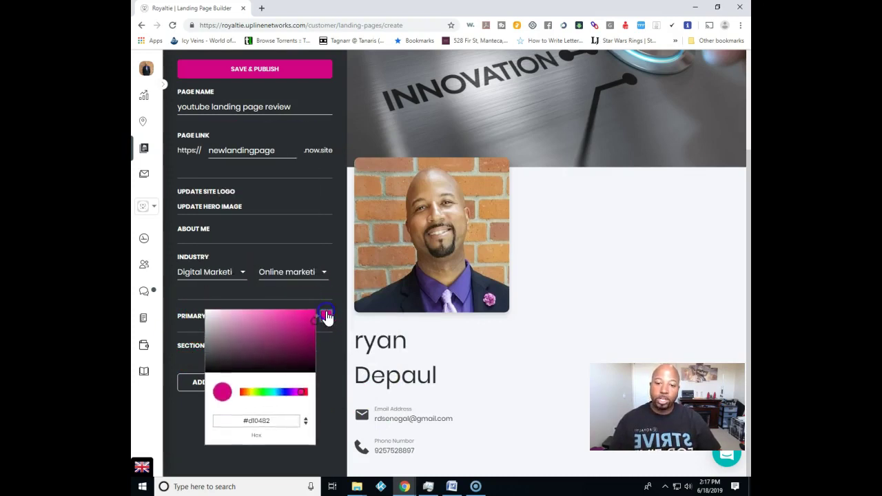
{"action": "left_click_drag", "start_coordinate": [285, 399], "coordinate": [279, 397]}
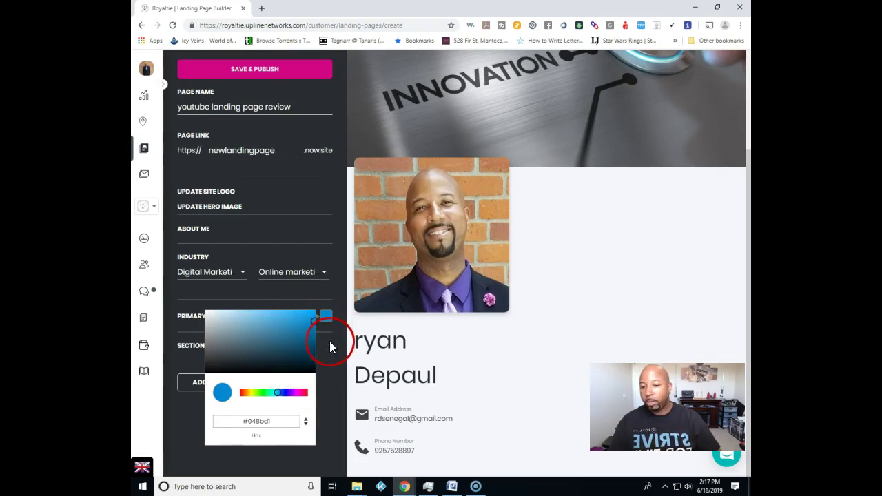
{"action": "left_click", "coordinate": [323, 381]}
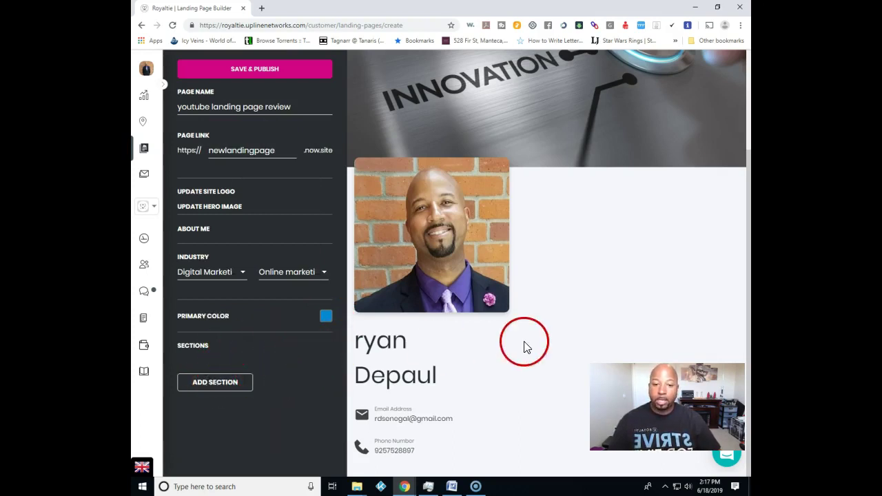
Add a Button section with the headline 'click to get your free trial'.
{"action": "left_click", "coordinate": [223, 382]}
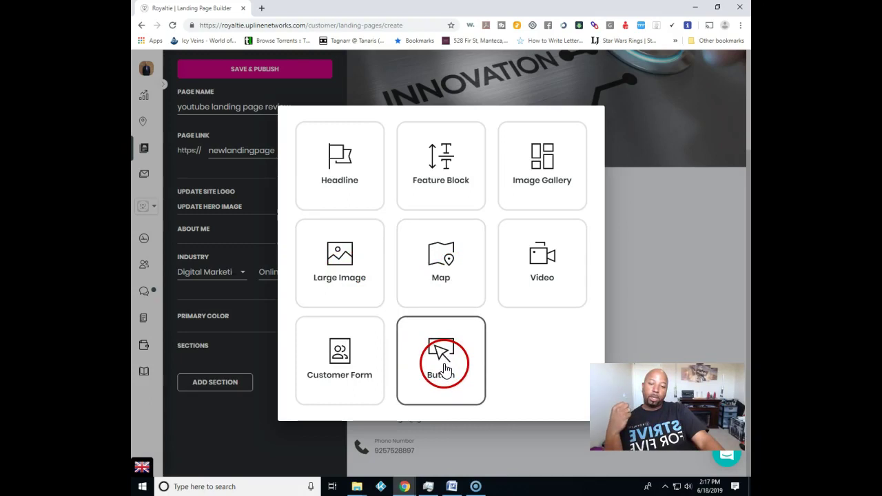
{"action": "left_click", "coordinate": [444, 370]}
{"action": "left_click", "coordinate": [329, 124]}
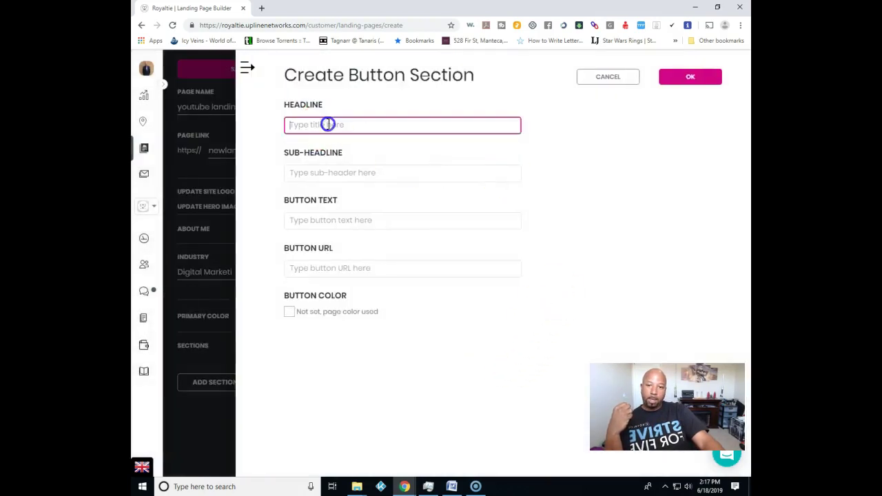
{"action": "type", "text": "cl"}
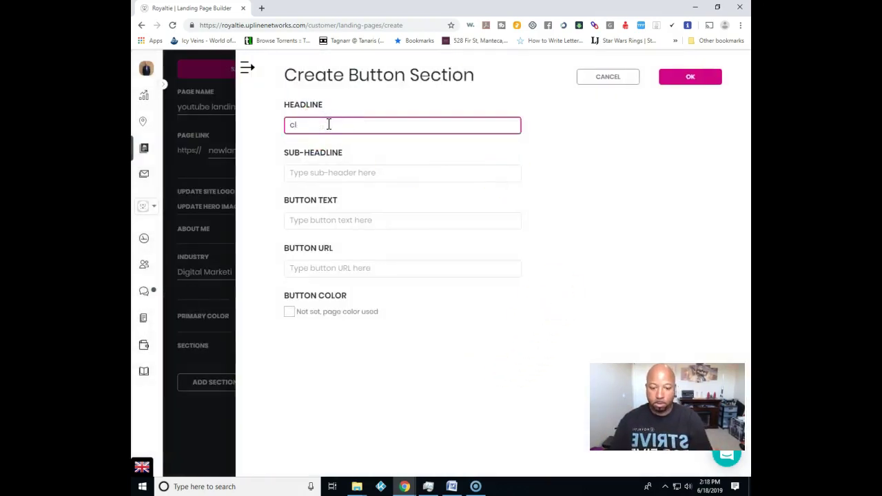
{"action": "type", "text": "ick to get your free trial"}
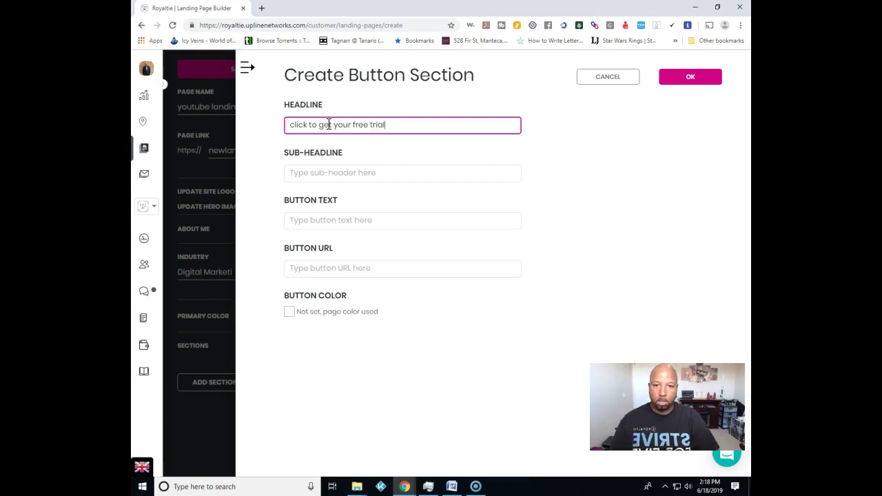
Start filling the required button label, removing mistyped characters.
{"action": "left_click", "coordinate": [689, 77]}
{"action": "left_click", "coordinate": [352, 219]}
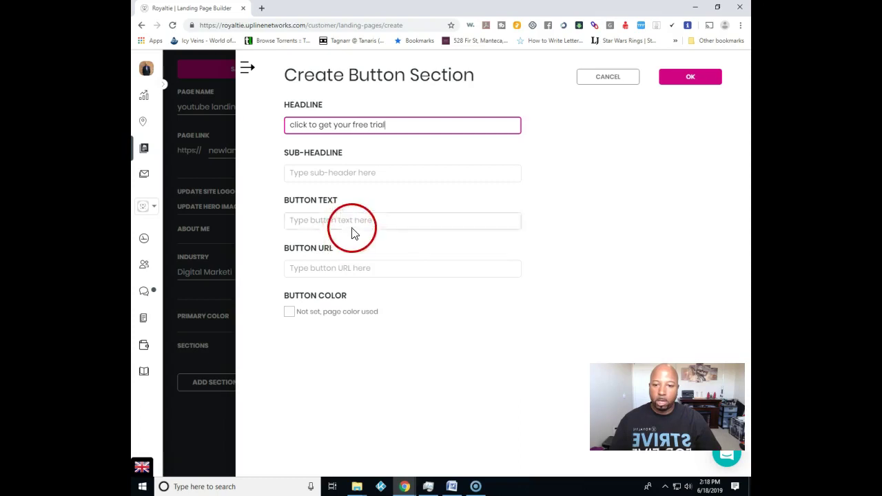
{"action": "left_click", "coordinate": [352, 221]}
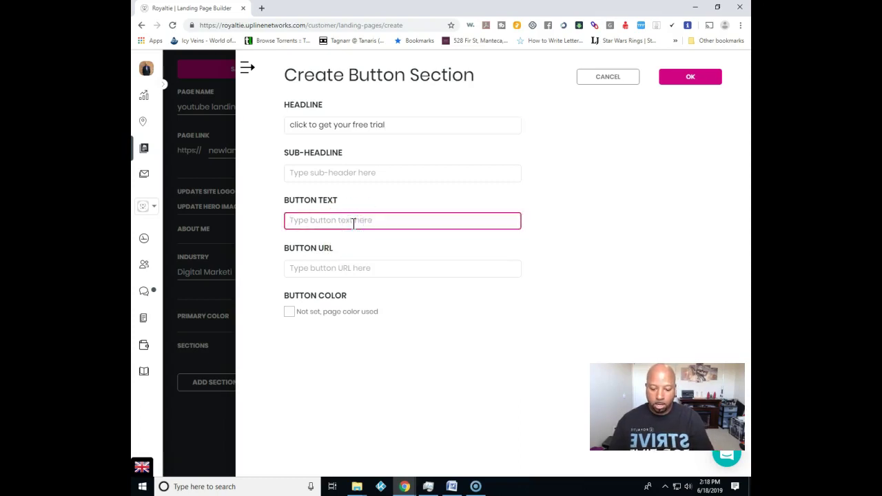
{"action": "type", "text": "www"}
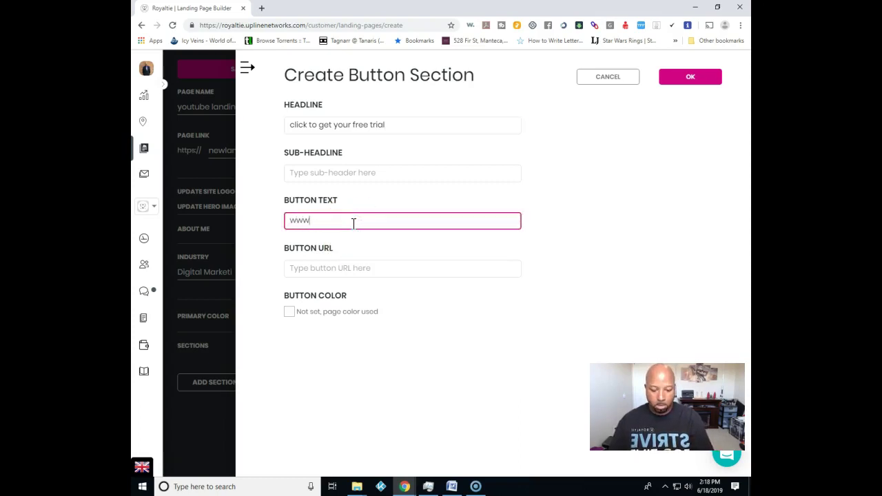
{"action": "key", "text": "BackSpace"}
{"action": "key", "text": "BackSpace"}
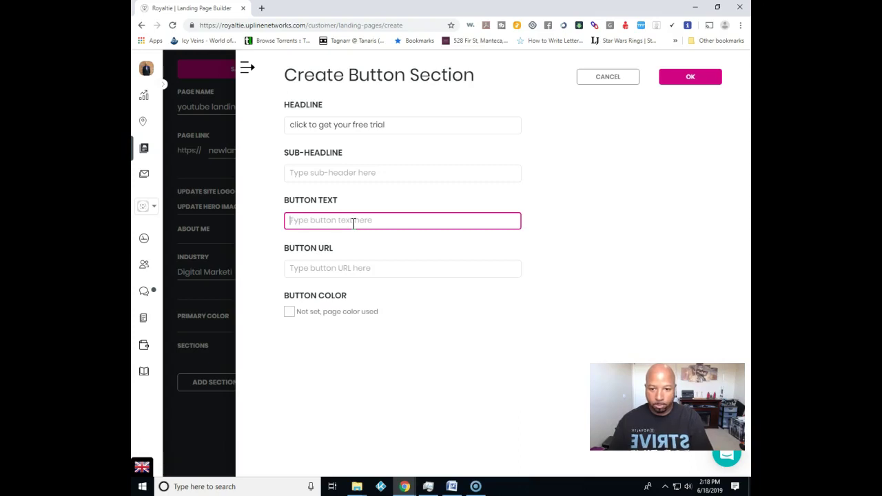
Enter the button's website address and set the button text to 'Click here'.
{"action": "left_click", "coordinate": [354, 267]}
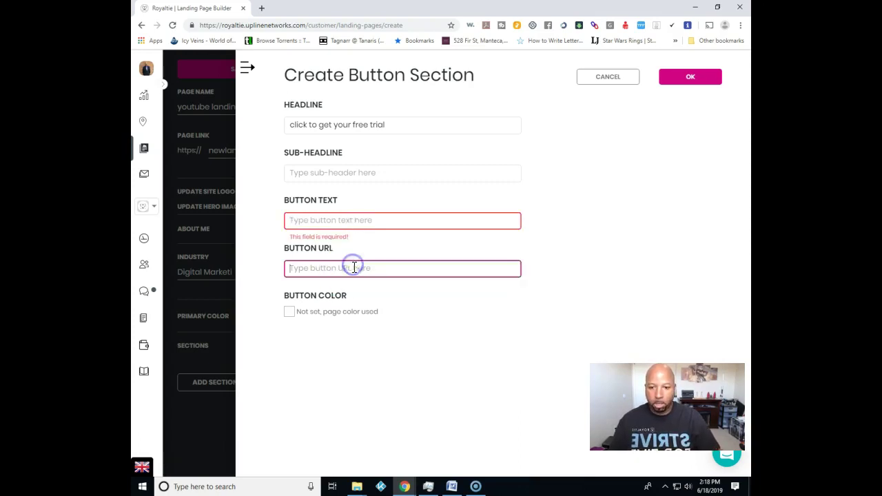
{"action": "type", "text": "www.ryandepaul.com"}
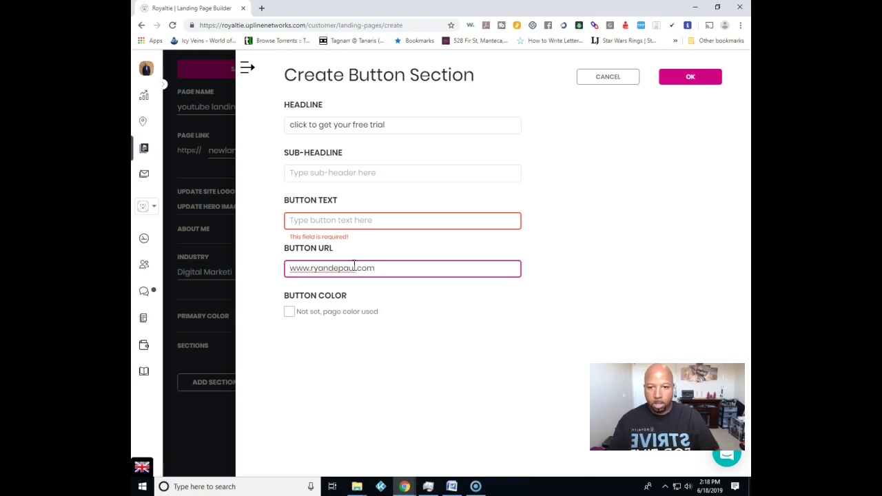
{"action": "left_click", "coordinate": [354, 218]}
{"action": "left_click", "coordinate": [361, 131]}
{"action": "left_click", "coordinate": [345, 220]}
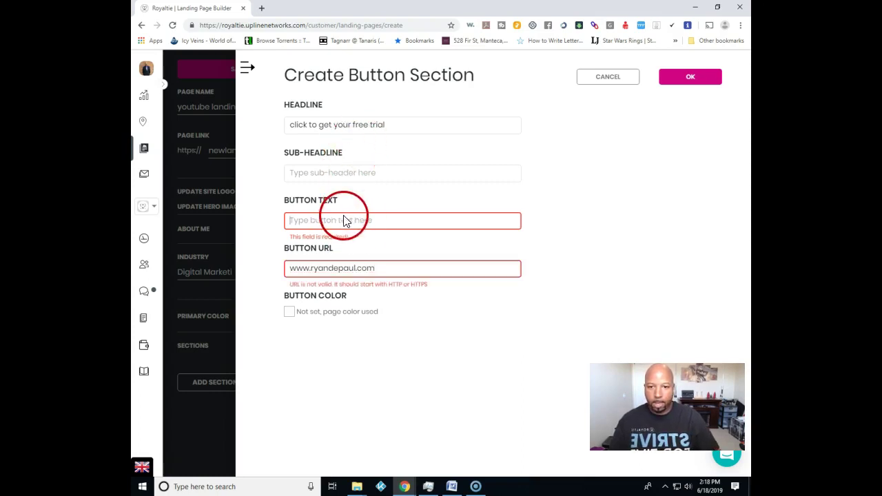
{"action": "left_click", "coordinate": [364, 172]}
{"action": "left_click", "coordinate": [335, 222]}
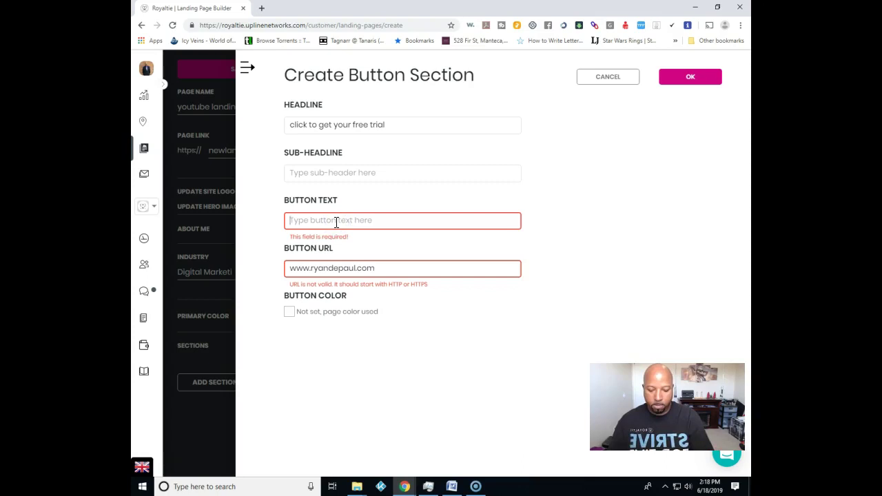
{"action": "type", "text": "Cle"}
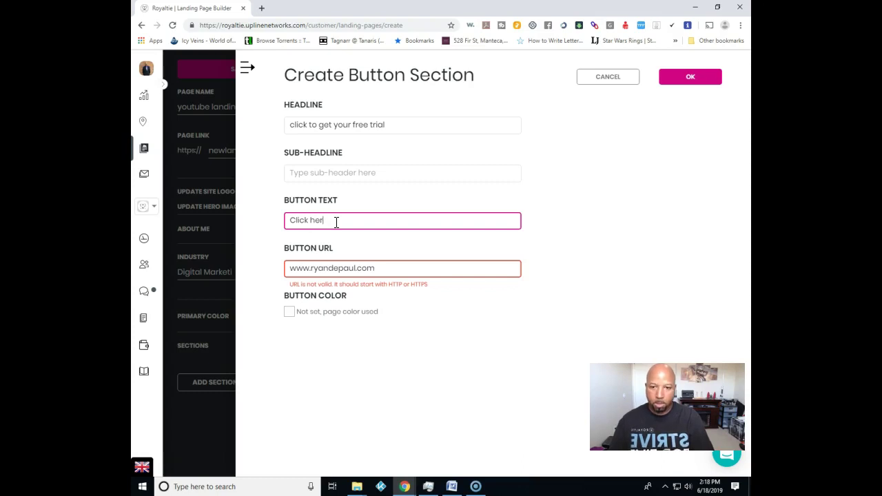
{"action": "double_click", "coordinate": [290, 268]}
{"action": "left_click", "coordinate": [294, 267]}
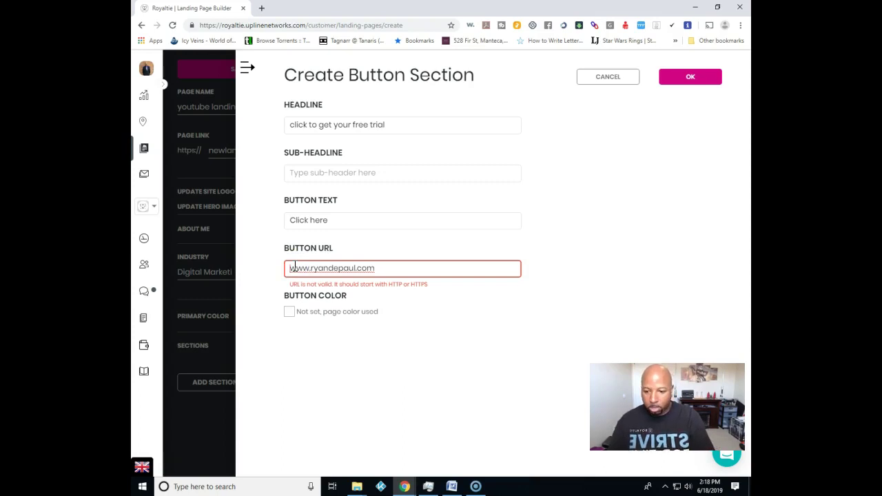
{"action": "type", "text": "http"}
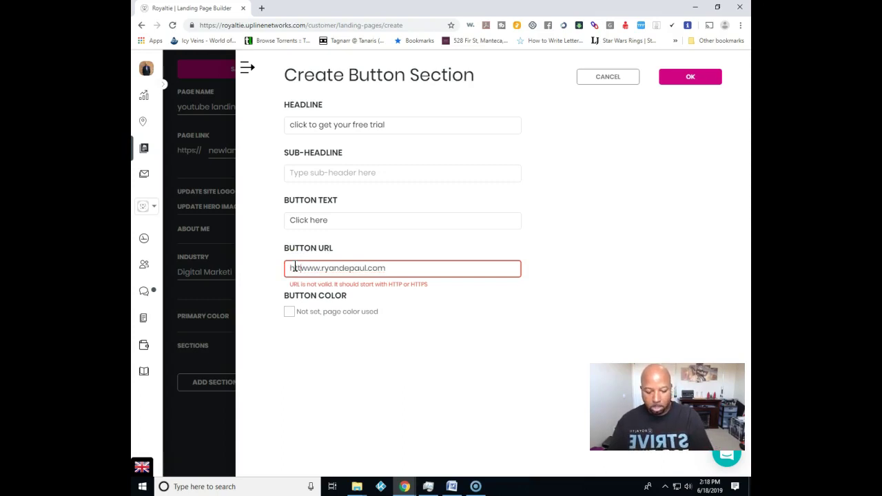
{"action": "type", "text": "s"}
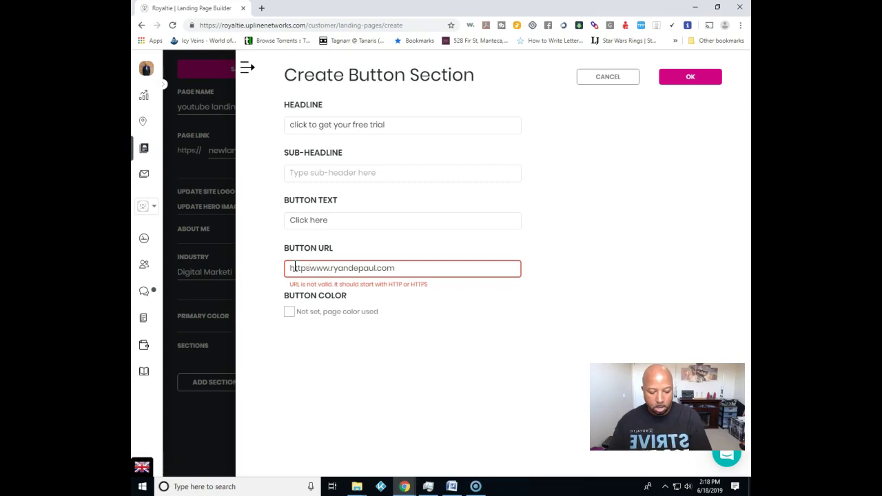
{"action": "type", "text": "://"}
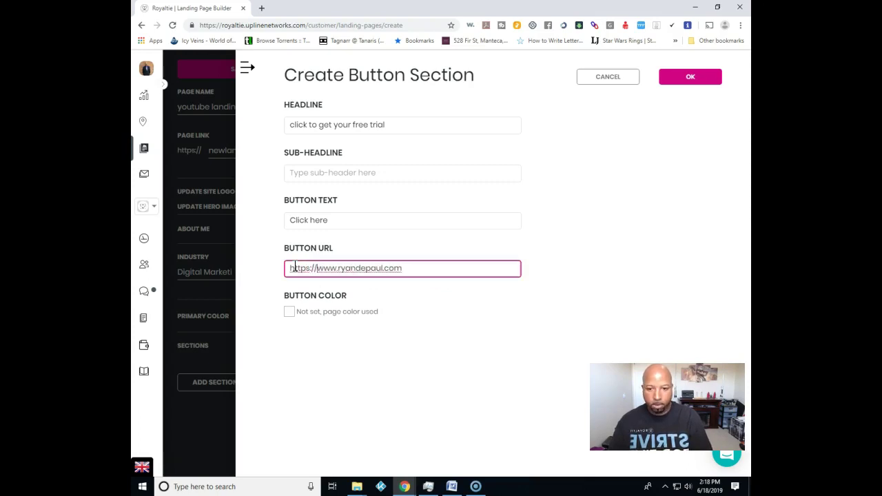
{"action": "left_click", "coordinate": [415, 386]}
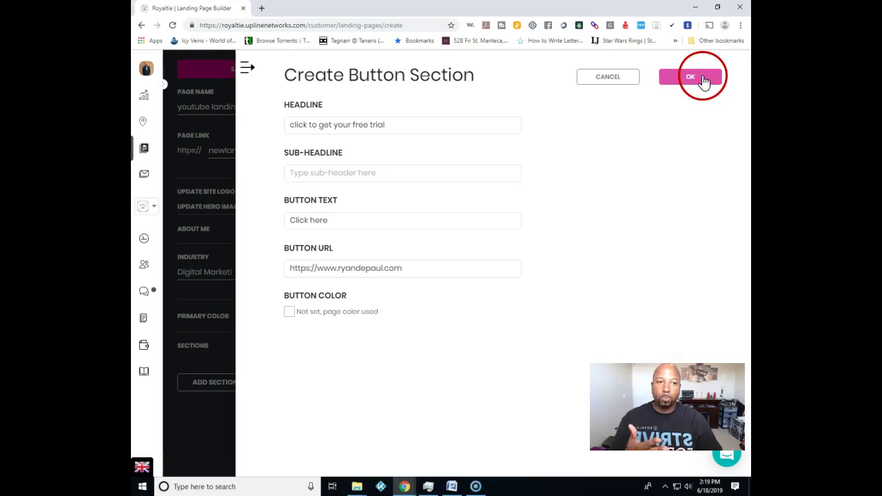
{"action": "left_click", "coordinate": [704, 82]}
Check the new 'click here' button section on the page and reopen the section-type list.
{"action": "left_click", "coordinate": [521, 315]}
{"action": "left_click", "coordinate": [617, 262]}
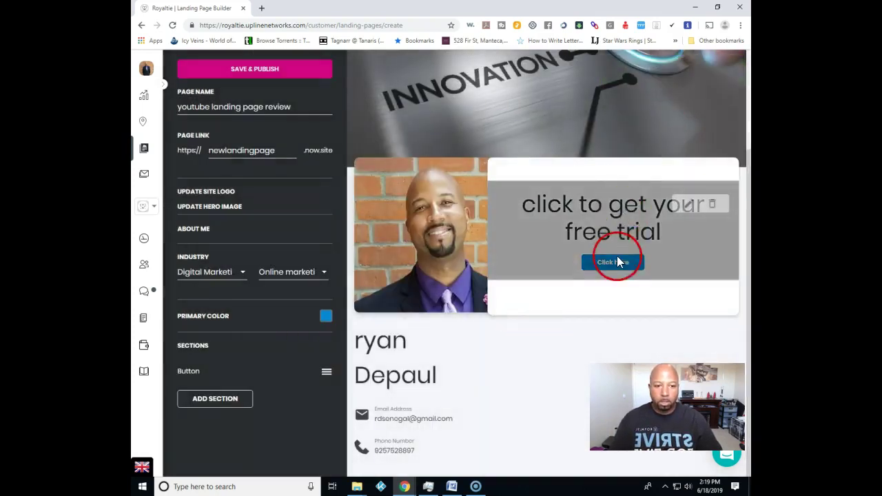
{"action": "scroll", "coordinate": [501, 225], "scroll_direction": "up", "scroll_amount": 2}
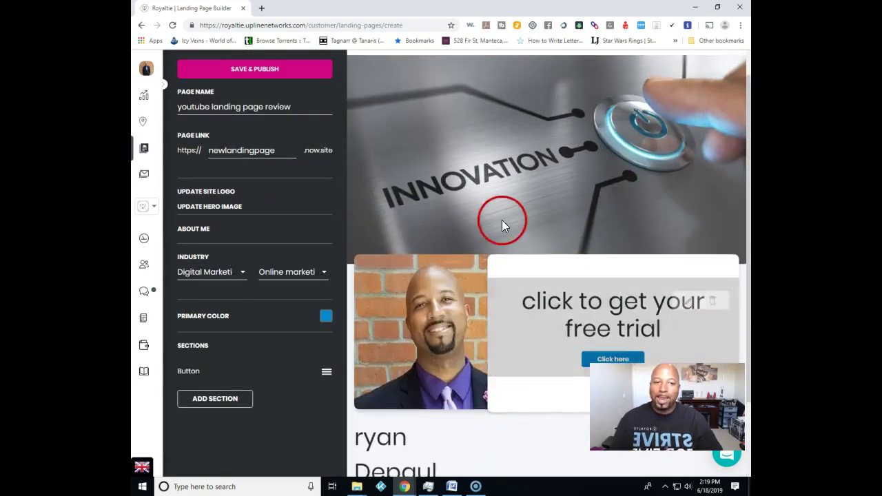
{"action": "scroll", "coordinate": [510, 283], "scroll_direction": "down", "scroll_amount": 3}
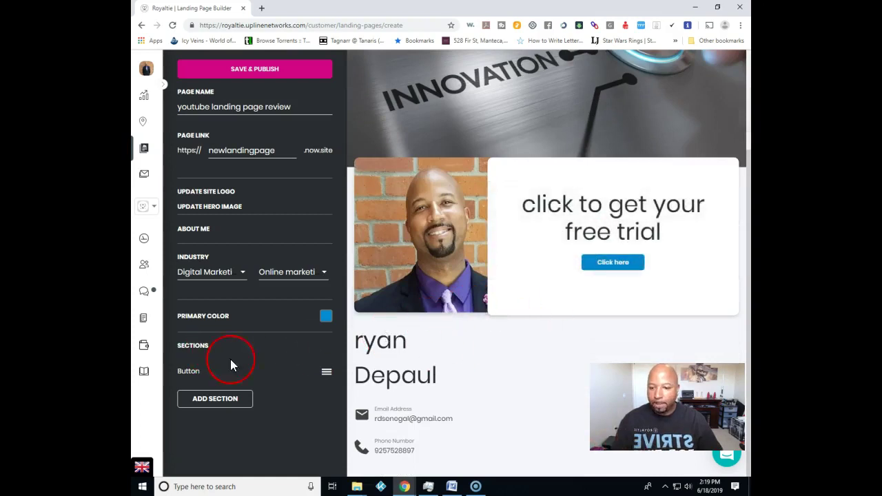
{"action": "left_click", "coordinate": [236, 399]}
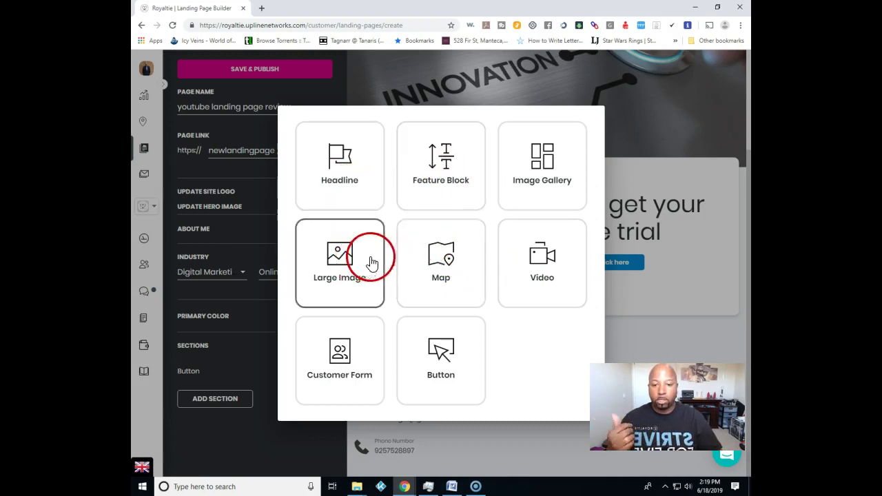
Begin a Customer Form section, then close it without adding it.
{"action": "left_click", "coordinate": [339, 348]}
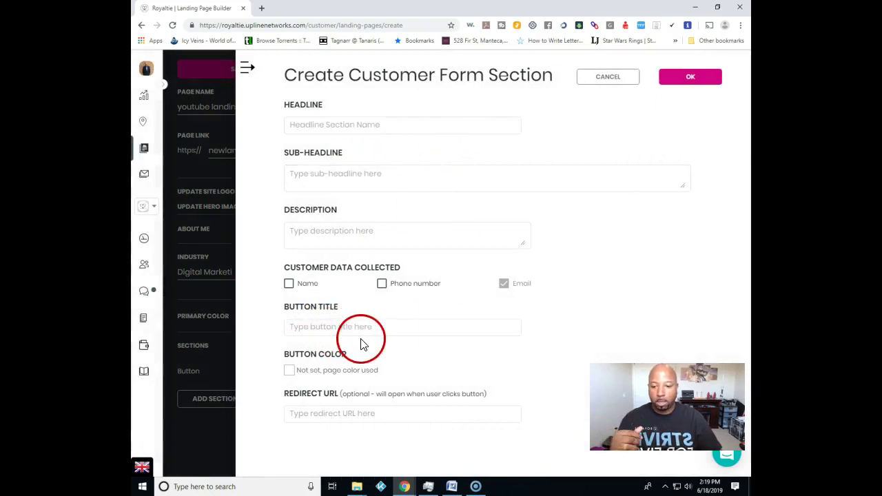
{"action": "left_click", "coordinate": [351, 415]}
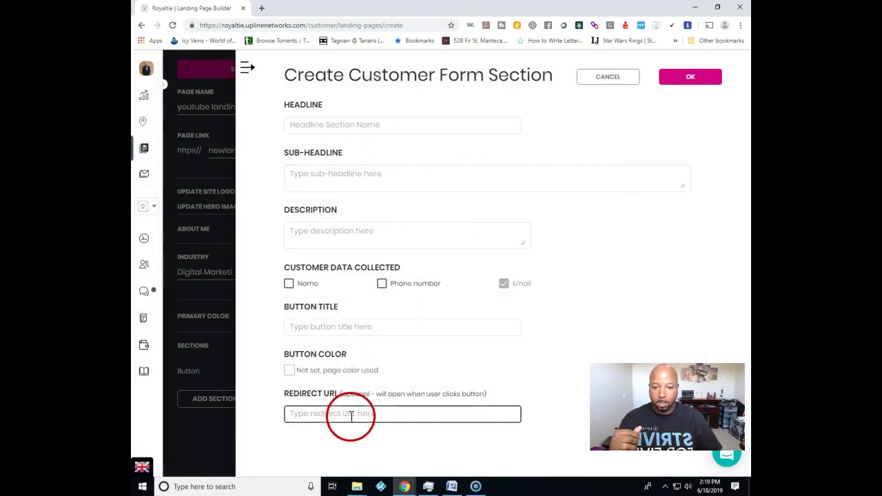
{"action": "type", "text": "w"}
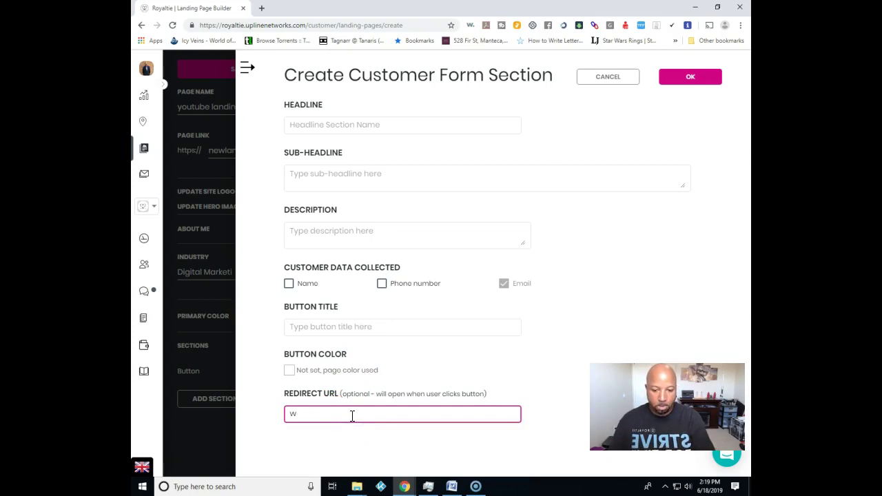
{"action": "left_click", "coordinate": [690, 77]}
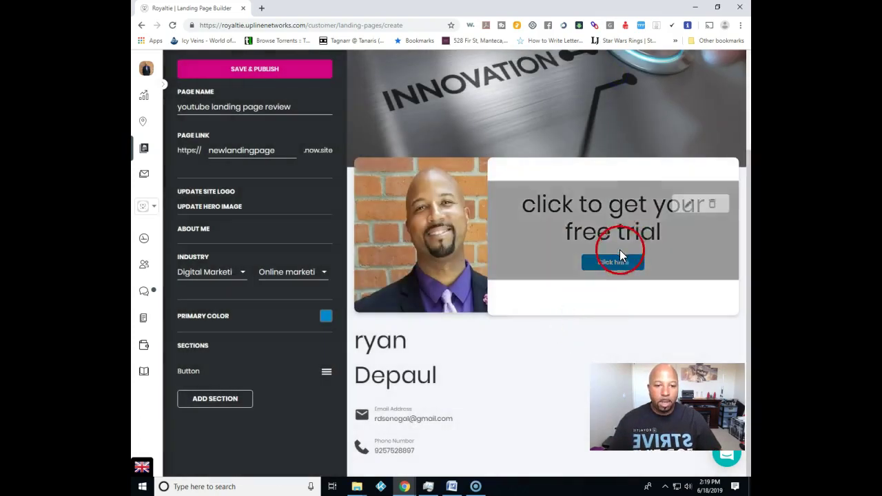
Replace the taken subdomain with testinglandingpage and publish the page at testinglandingpage.now.site.
{"action": "left_click", "coordinate": [271, 72]}
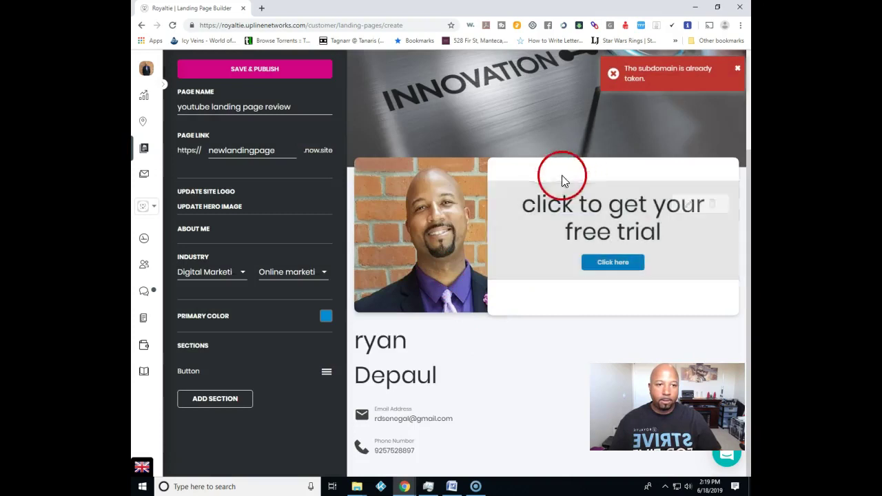
{"action": "double_click", "coordinate": [282, 149]}
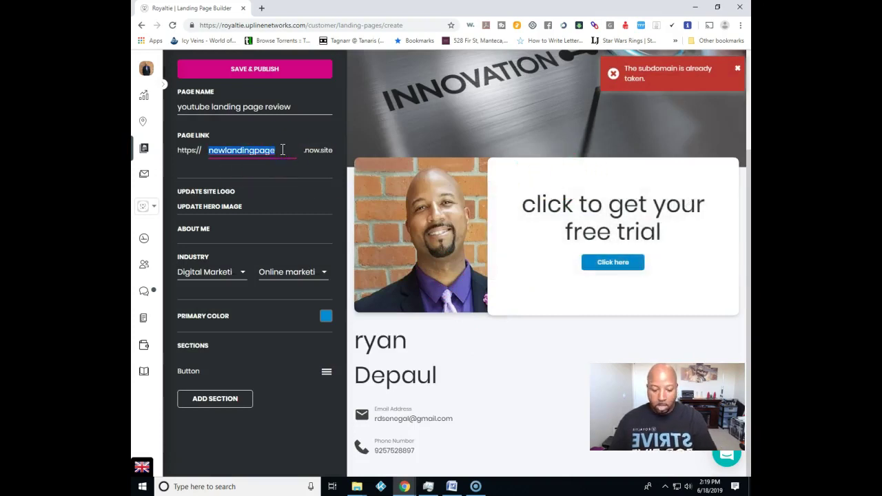
{"action": "type", "text": "testin"}
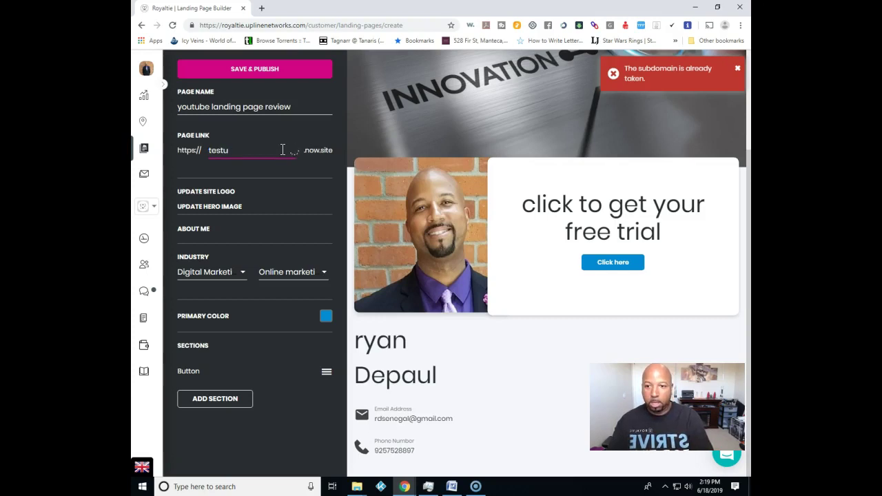
{"action": "type", "text": "glandingpage"}
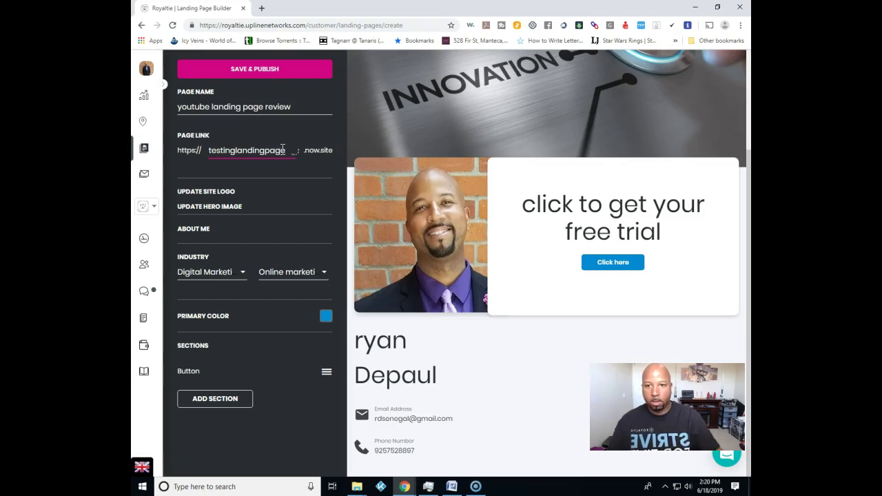
{"action": "left_click", "coordinate": [268, 72]}
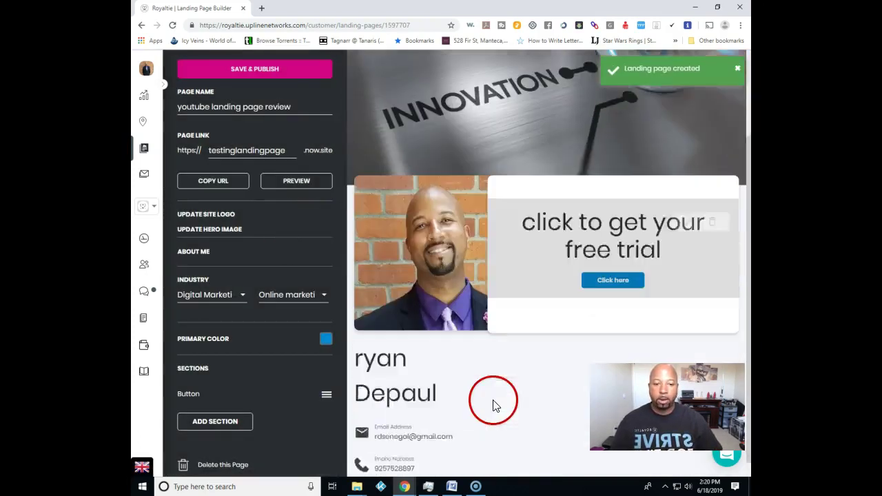
Open the live testinglandingpage.now.site page in a new tab and scroll through its hero, portrait and free-trial button.
{"action": "scroll", "coordinate": [513, 359], "scroll_direction": "up", "scroll_amount": 1}
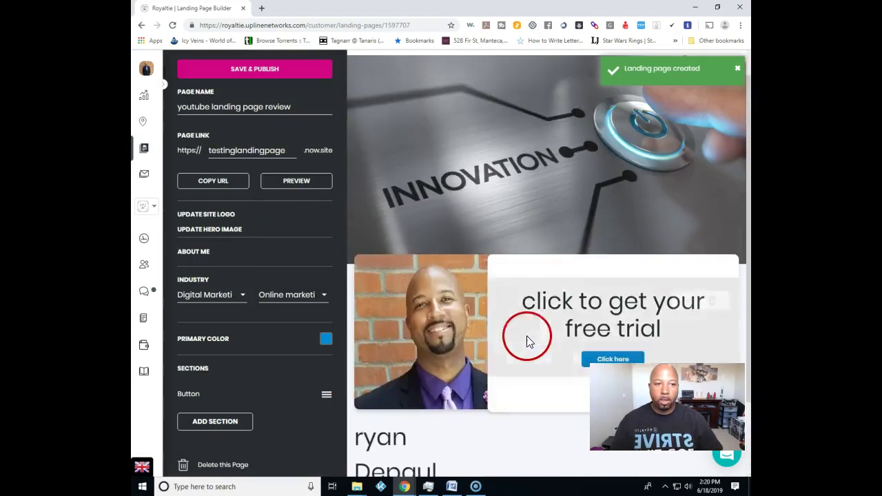
{"action": "left_click", "coordinate": [292, 183]}
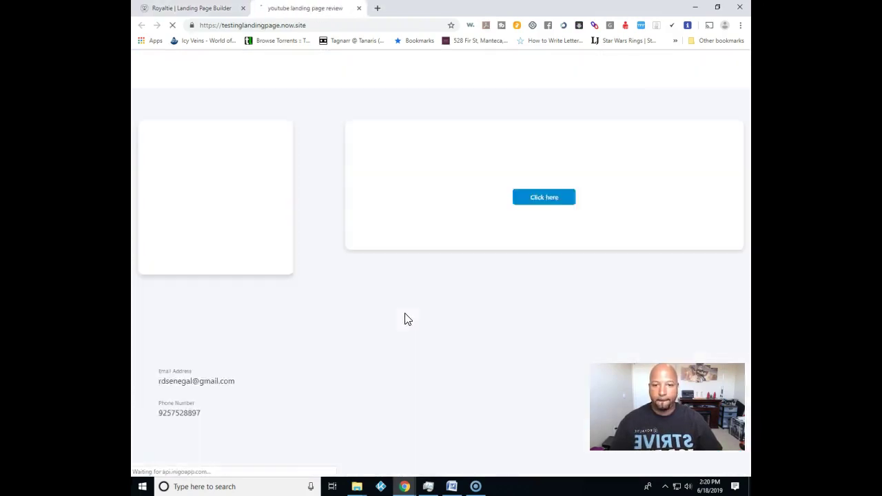
{"action": "scroll", "coordinate": [384, 319], "scroll_direction": "down", "scroll_amount": 4}
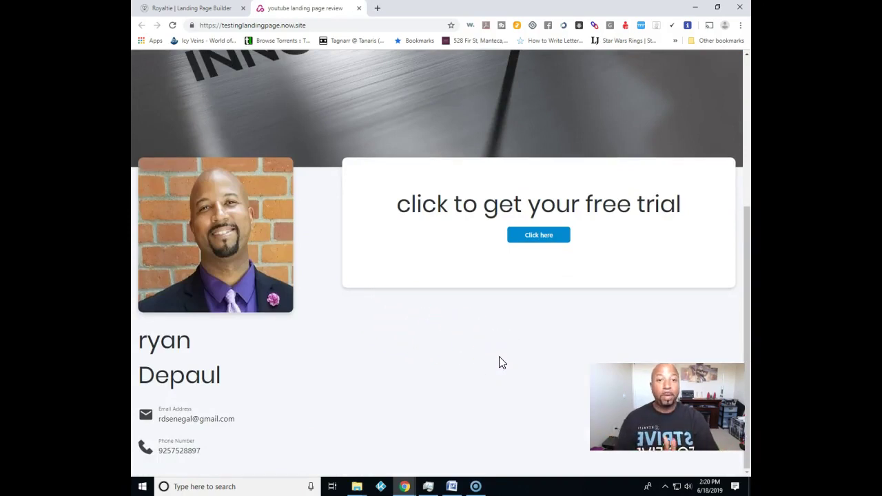
{"action": "left_click", "coordinate": [480, 266]}
{"action": "scroll", "coordinate": [504, 213], "scroll_direction": "up", "scroll_amount": 3}
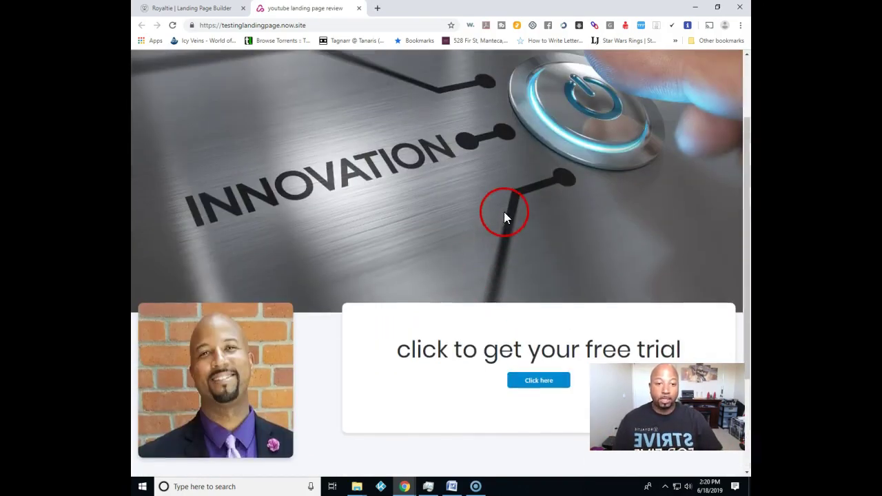
{"action": "scroll", "coordinate": [496, 214], "scroll_direction": "down", "scroll_amount": 3}
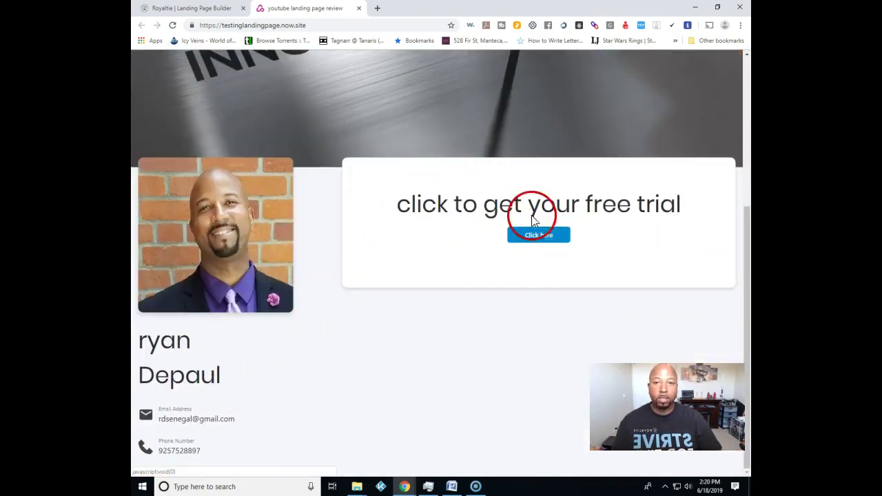
Open success Breeds Success from Landing Pages and preview it live at pavingthepath.now.site.
{"action": "left_click", "coordinate": [212, 7]}
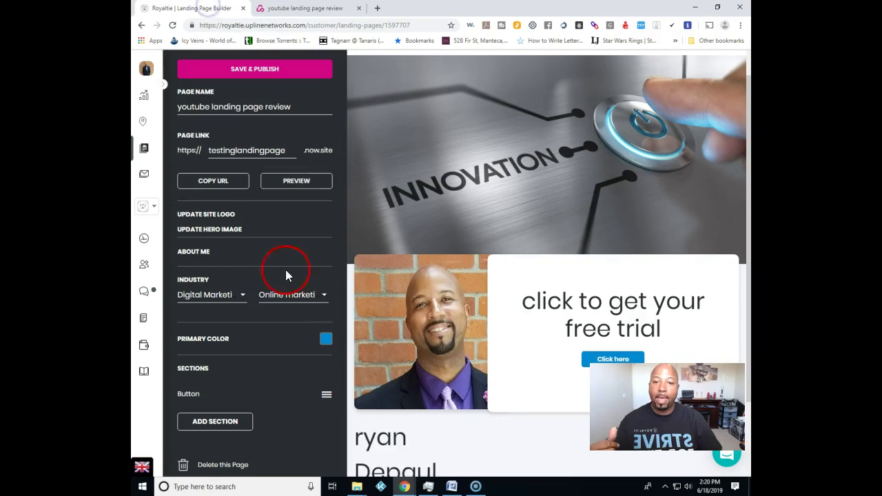
{"action": "left_click", "coordinate": [144, 148]}
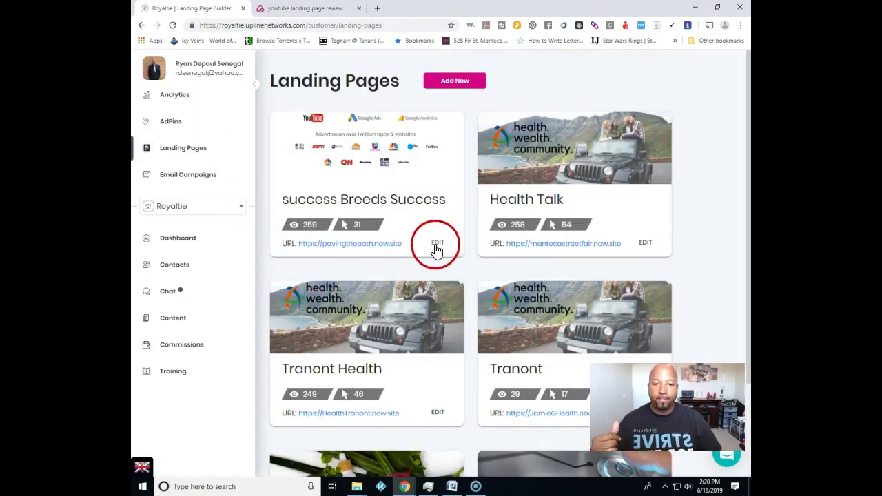
{"action": "left_click", "coordinate": [402, 172]}
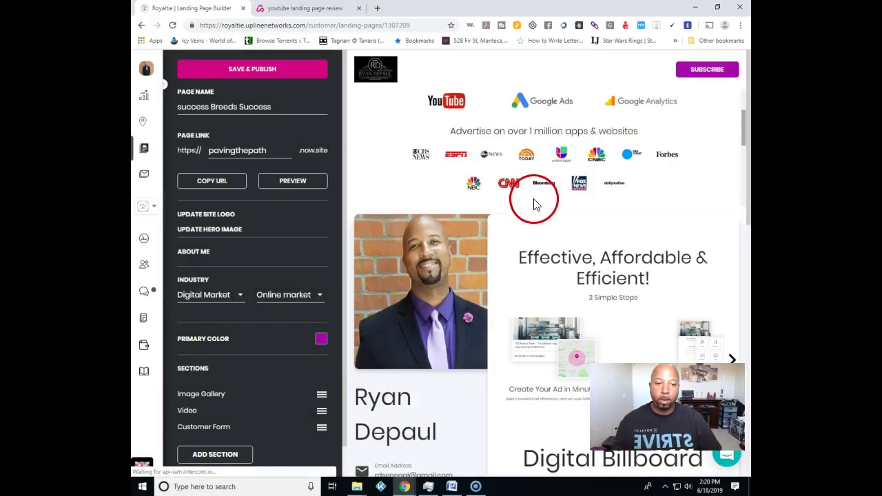
{"action": "scroll", "coordinate": [551, 220], "scroll_direction": "down", "scroll_amount": 2}
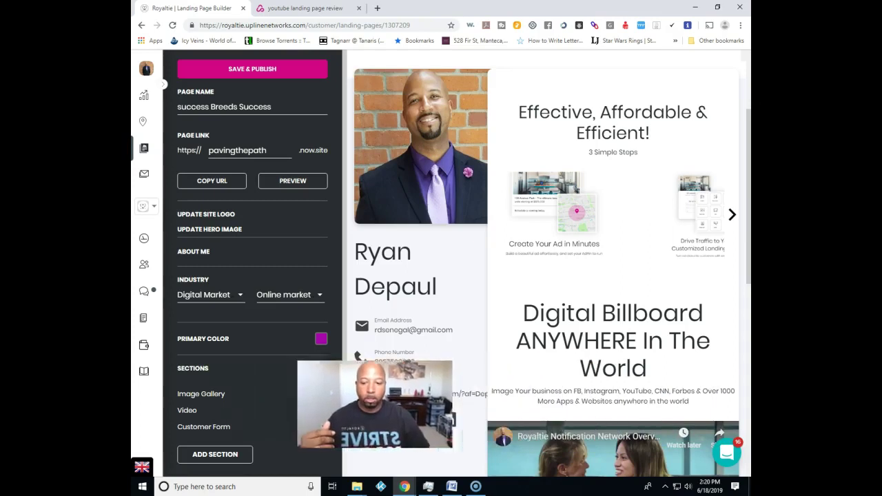
{"action": "scroll", "coordinate": [649, 324], "scroll_direction": "up", "scroll_amount": 3}
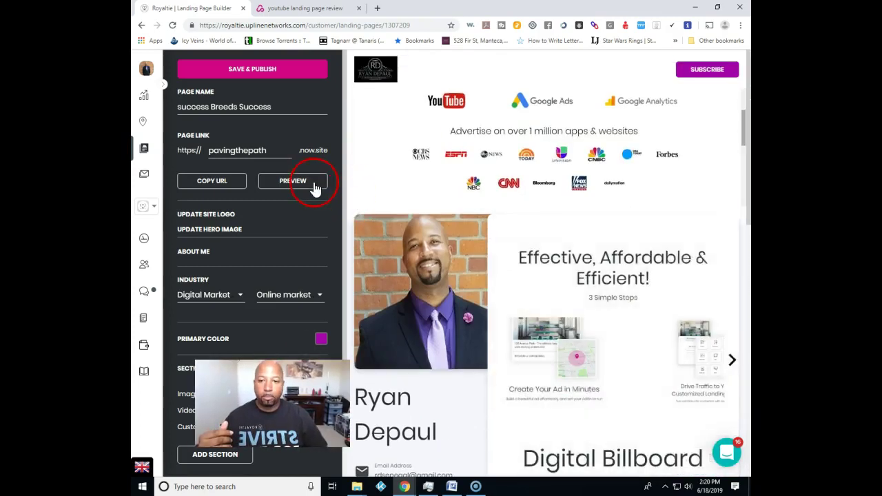
{"action": "left_click", "coordinate": [314, 183]}
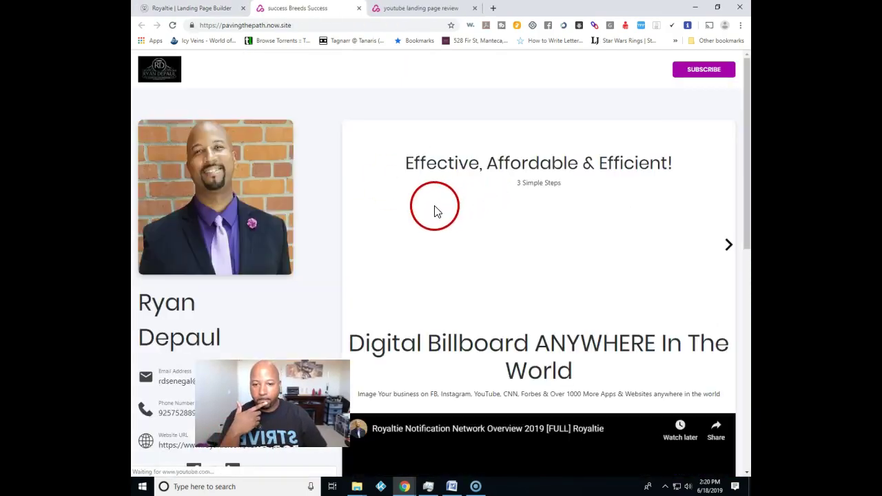
Scroll the live page down to the contact form, advancing the 3 Simple Steps carousel one slide.
{"action": "scroll", "coordinate": [403, 241], "scroll_direction": "down", "scroll_amount": 1}
{"action": "scroll", "coordinate": [358, 142], "scroll_direction": "up", "scroll_amount": 1}
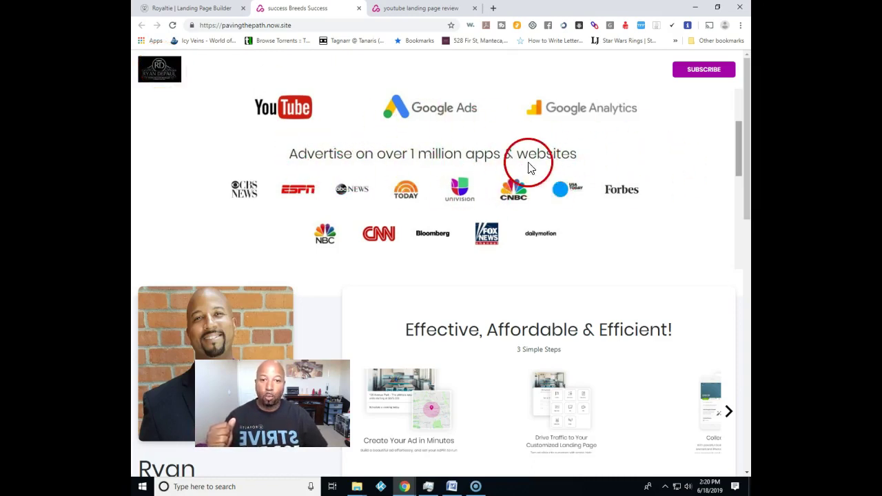
{"action": "scroll", "coordinate": [528, 170], "scroll_direction": "down", "scroll_amount": 3}
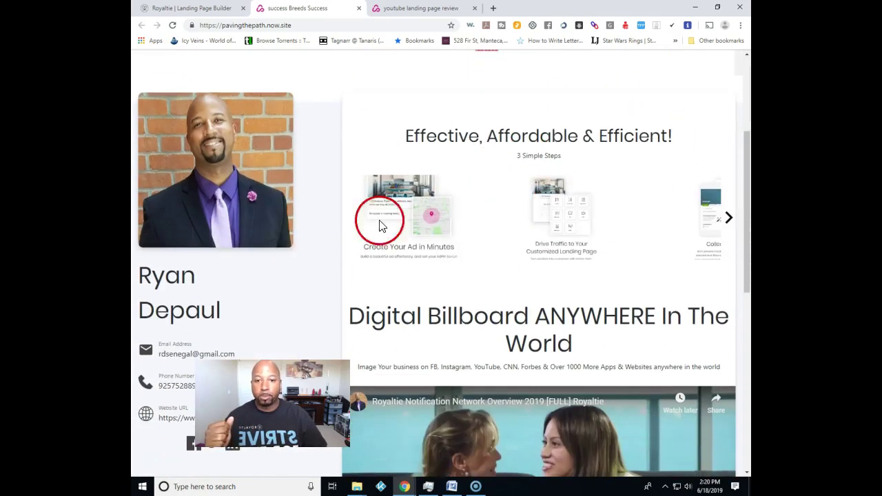
{"action": "left_click", "coordinate": [727, 222]}
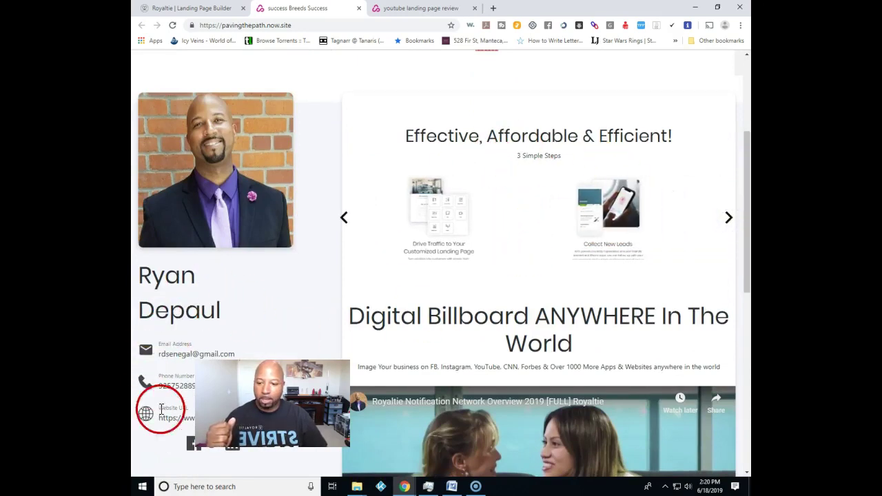
{"action": "scroll", "coordinate": [522, 310], "scroll_direction": "down", "scroll_amount": 3}
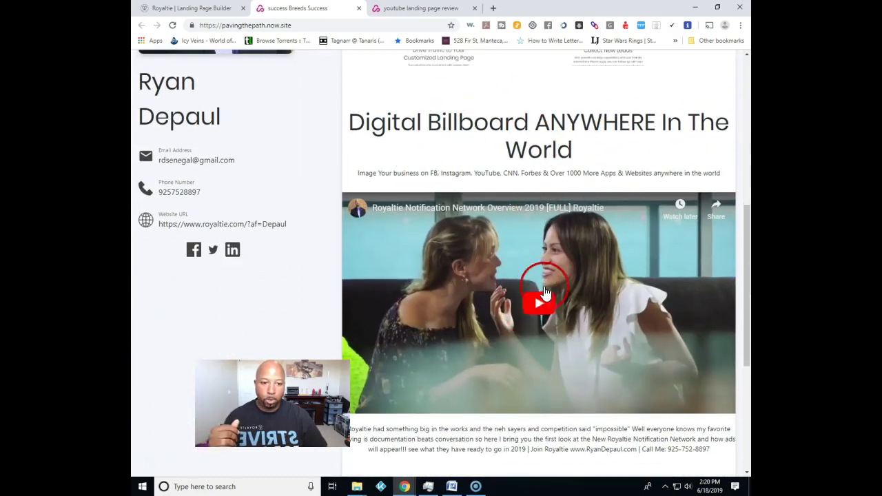
{"action": "scroll", "coordinate": [536, 305], "scroll_direction": "down", "scroll_amount": 2}
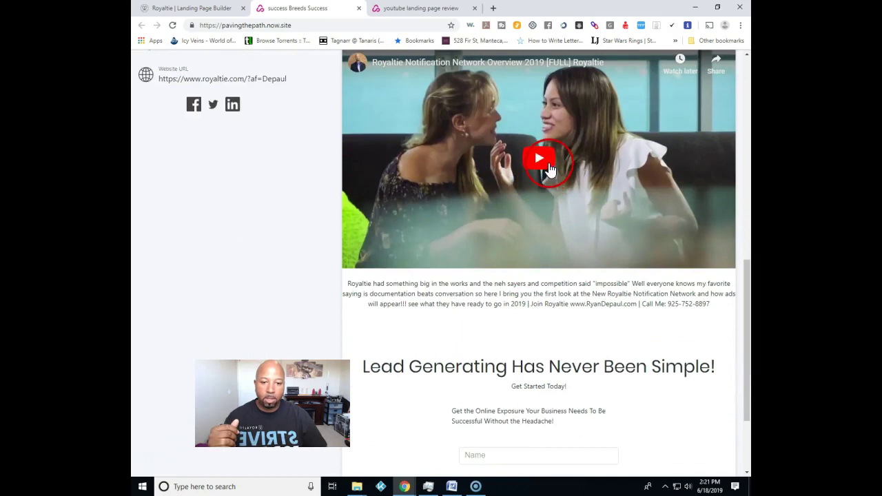
{"action": "scroll", "coordinate": [435, 401], "scroll_direction": "down", "scroll_amount": 2}
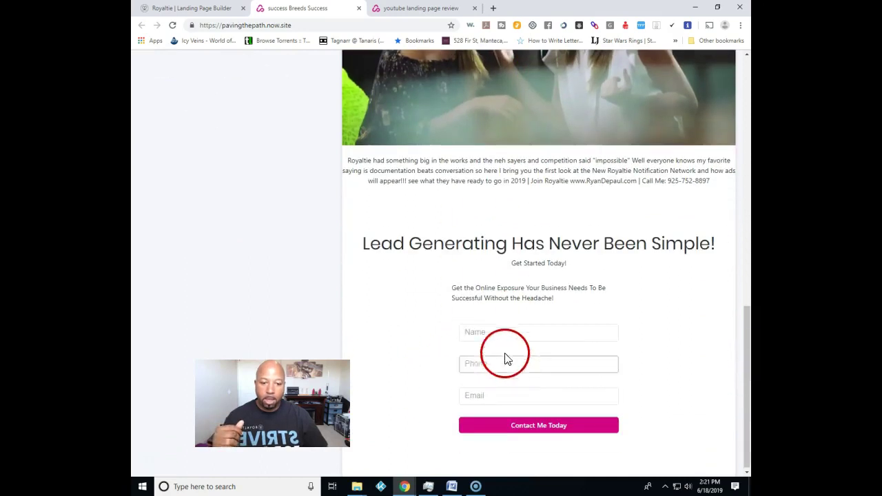
Fill the contact form with a test name, a phone number and a saved e-mail, then submit it via Contact Me Today.
{"action": "left_click", "coordinate": [511, 335]}
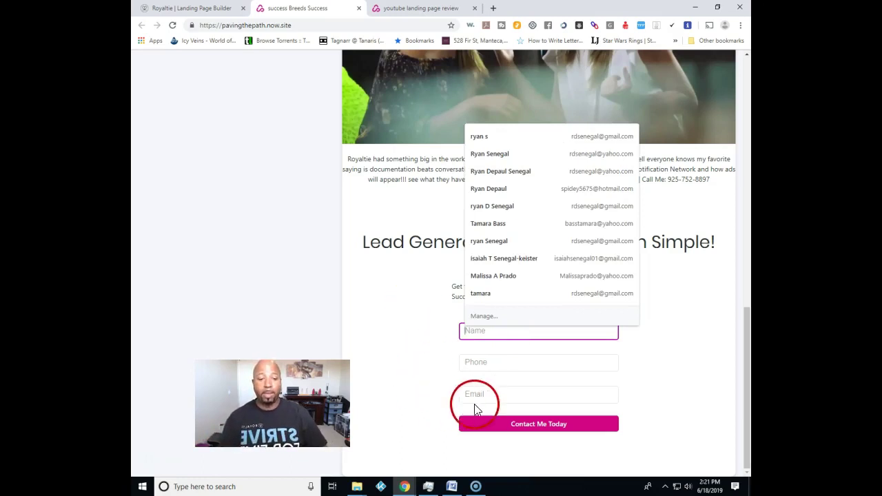
{"action": "left_click", "coordinate": [426, 336]}
{"action": "left_click", "coordinate": [492, 331]}
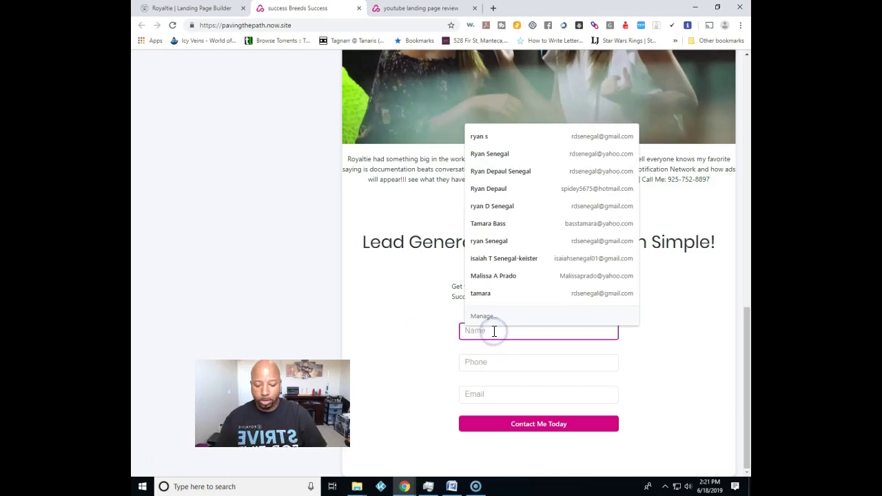
{"action": "type", "text": "test"}
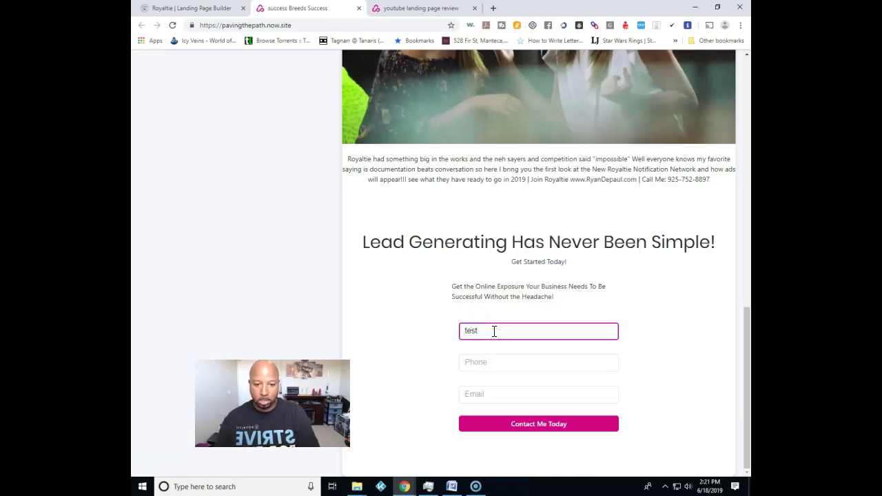
{"action": "key", "text": "Tab"}
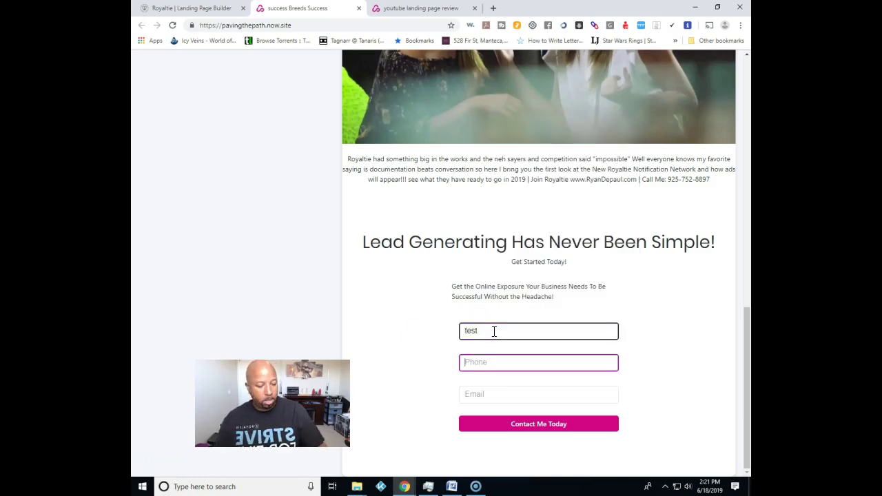
{"action": "type", "text": "9257777777"}
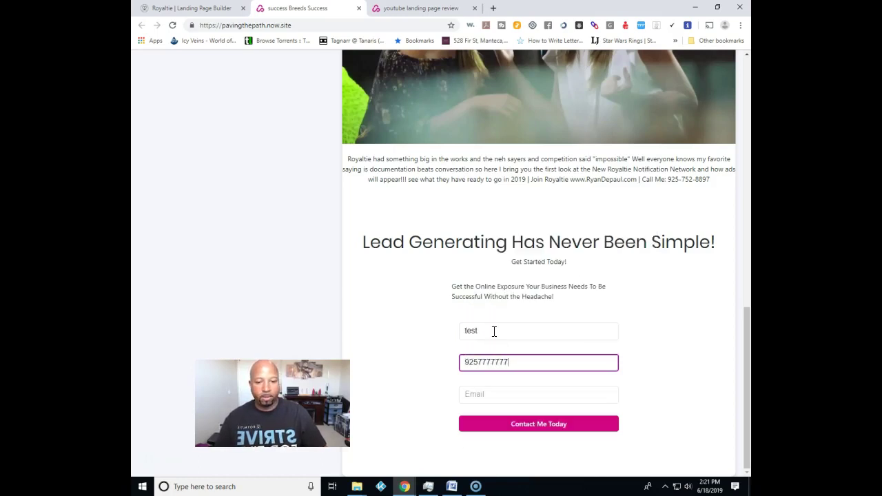
{"action": "left_click", "coordinate": [506, 394]}
{"action": "left_click", "coordinate": [493, 239]}
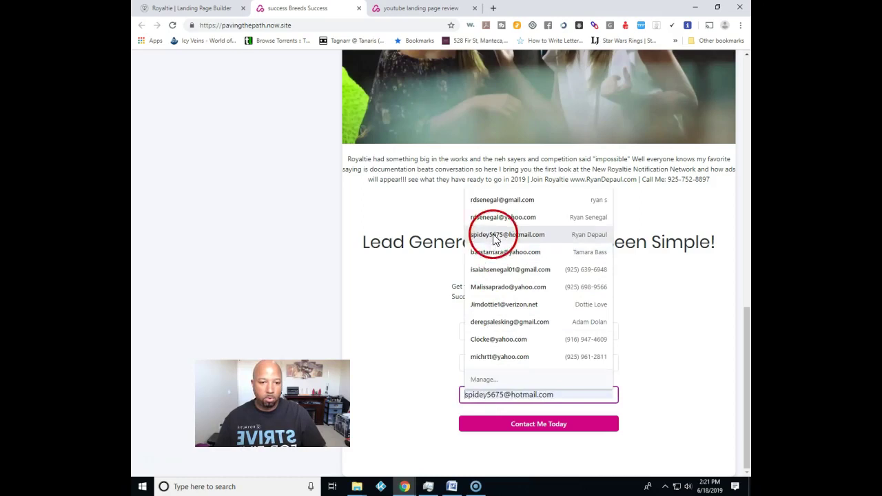
{"action": "left_click", "coordinate": [504, 198]}
{"action": "left_click", "coordinate": [543, 428]}
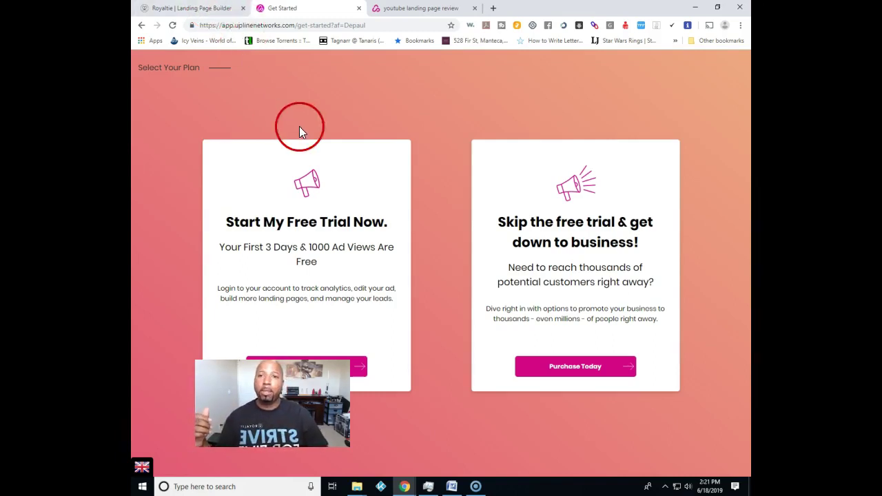
Return to the Landing Page Builder editor for the success Breeds Success page.
{"action": "left_click", "coordinate": [205, 10]}
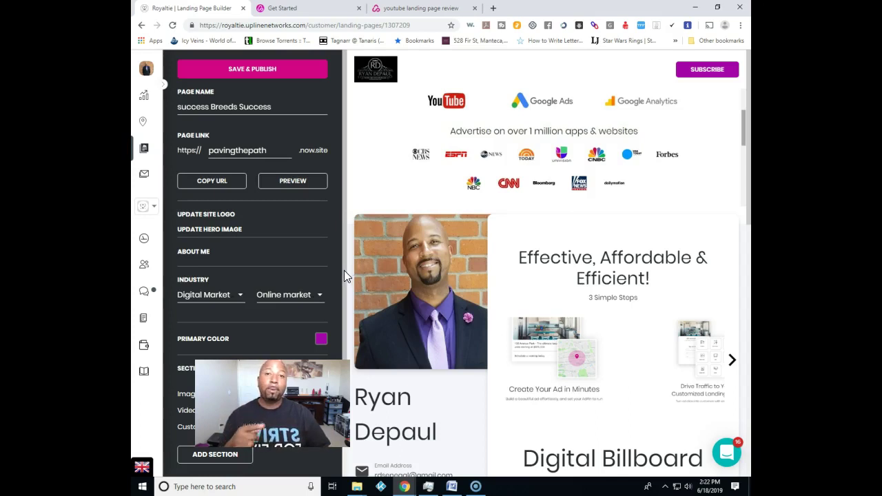
{"action": "left_click", "coordinate": [328, 281]}
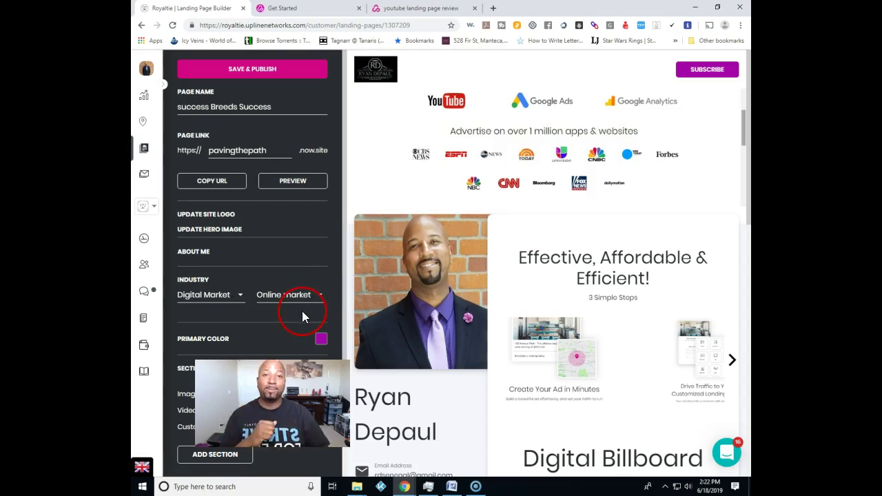